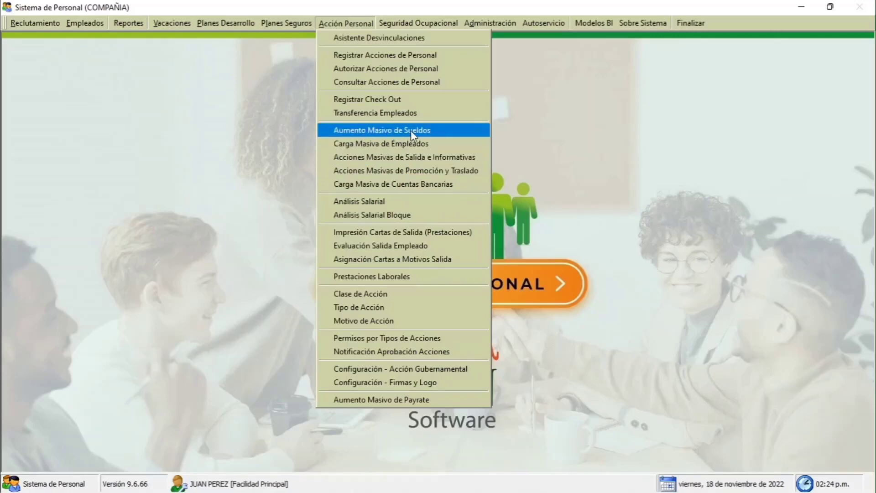
- Open Aumento Masivo de Sueldos, start a new record and view the available employee search criteria
{"action": "left_click", "coordinate": [427, 131]}
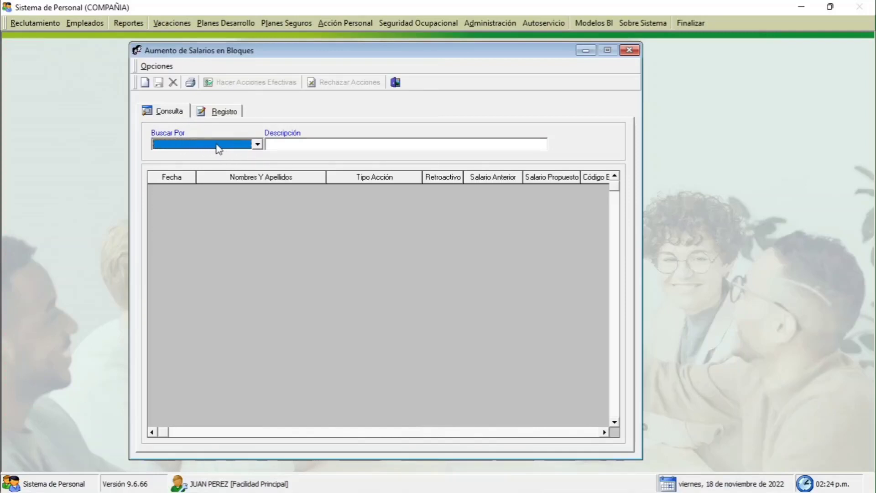
{"action": "left_click", "coordinate": [144, 83]}
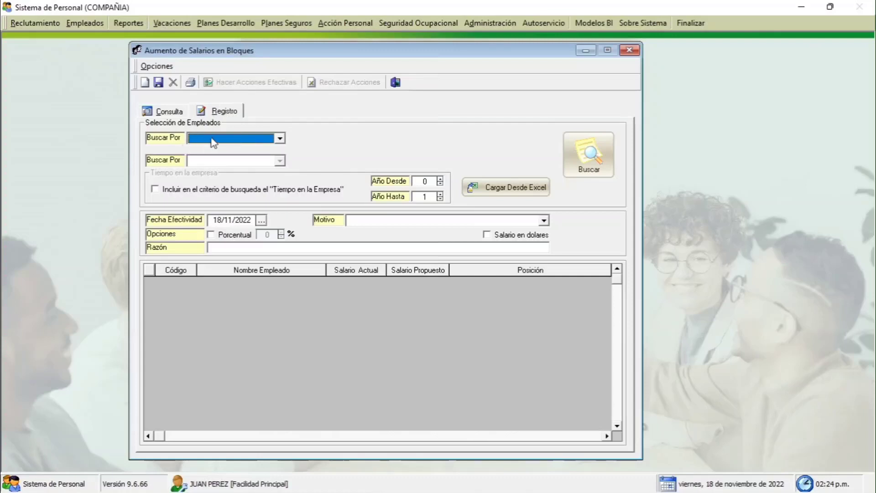
{"action": "left_click", "coordinate": [223, 138]}
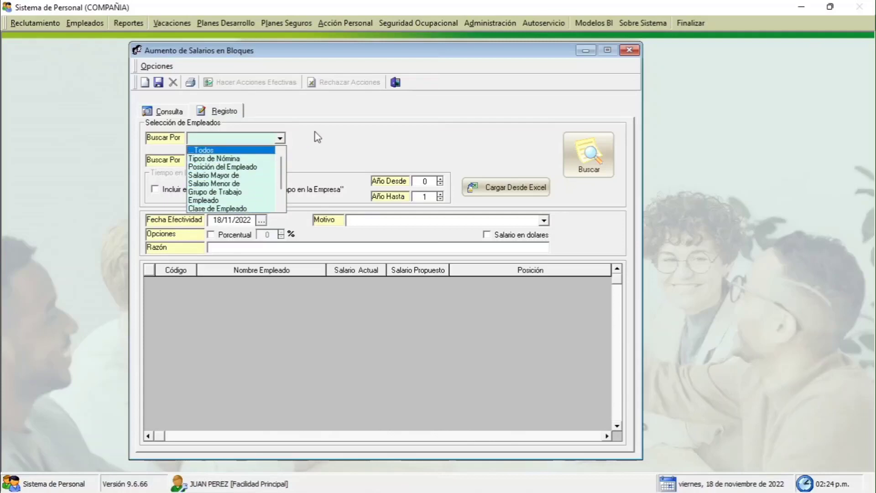
{"action": "left_click", "coordinate": [322, 150]}
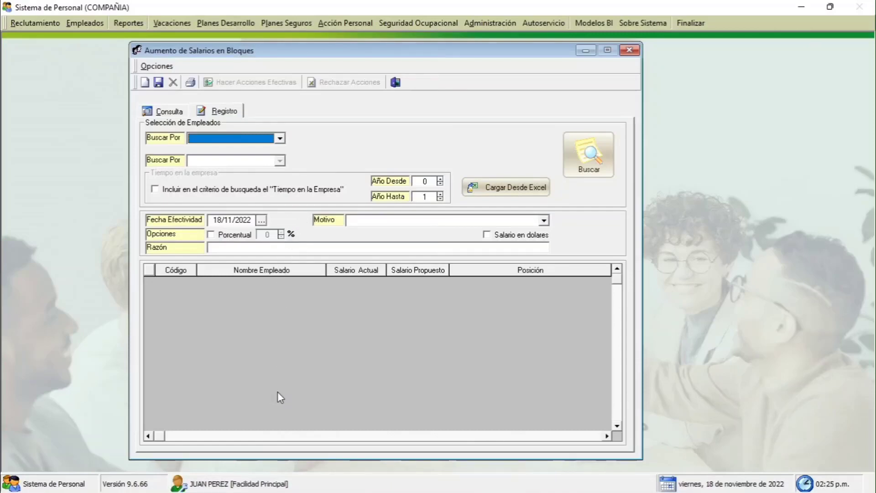
- Switch to the GI-PI-005 workbook in Excel and examine the employee code column and the comments on the TIPO and VALOR headers
{"action": "key", "text": "alt+Tab"}
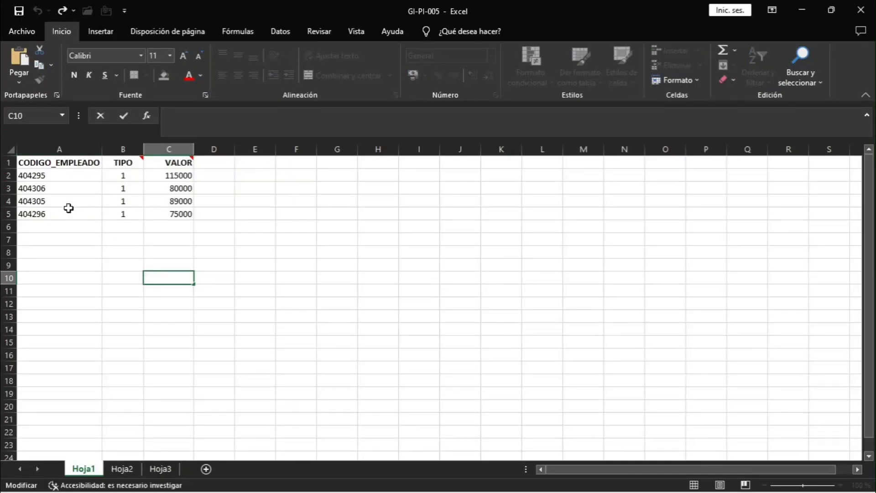
{"action": "left_click", "coordinate": [89, 215]}
{"action": "scroll", "coordinate": [88, 214], "scroll_direction": "up", "scroll_amount": 1, "text": "ctrl"}
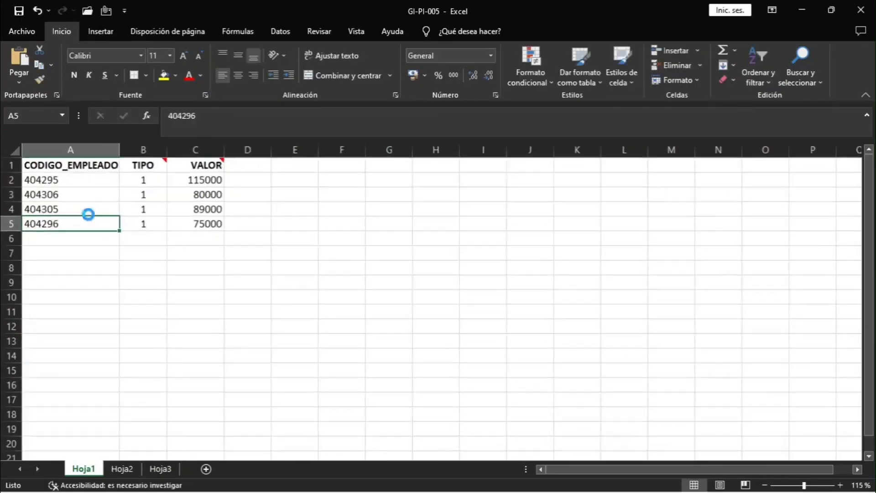
{"action": "scroll", "coordinate": [88, 214], "scroll_direction": "up", "scroll_amount": 1, "text": "ctrl"}
{"action": "left_click_drag", "start_coordinate": [95, 173], "coordinate": [86, 234]}
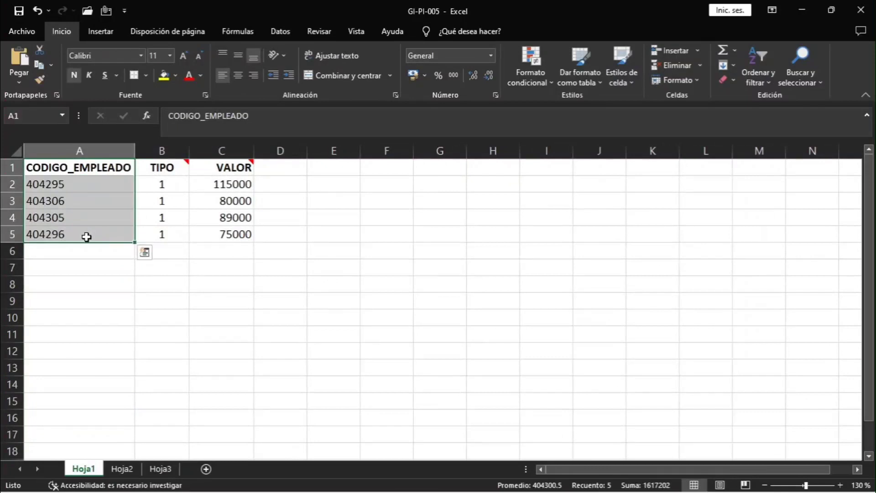
{"action": "left_click", "coordinate": [75, 184]}
{"action": "left_click_drag", "start_coordinate": [74, 203], "coordinate": [78, 233]}
{"action": "left_click", "coordinate": [83, 233]}
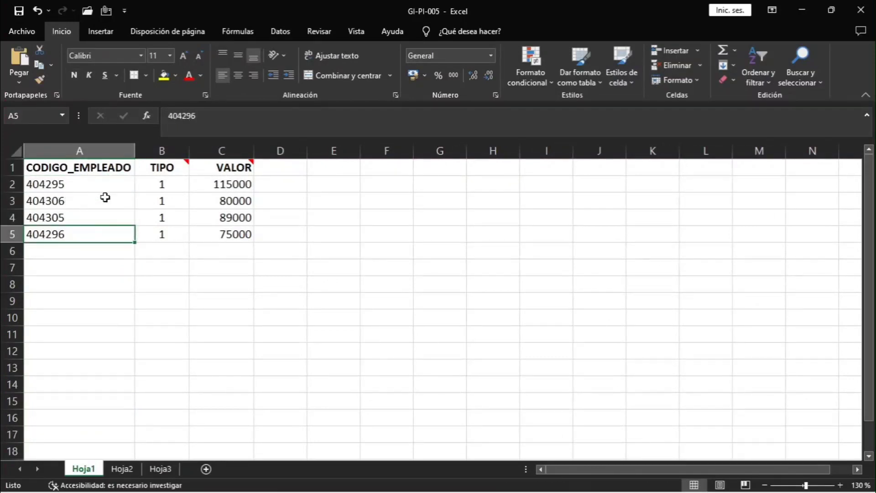
{"action": "mouse_move", "coordinate": [164, 164]}
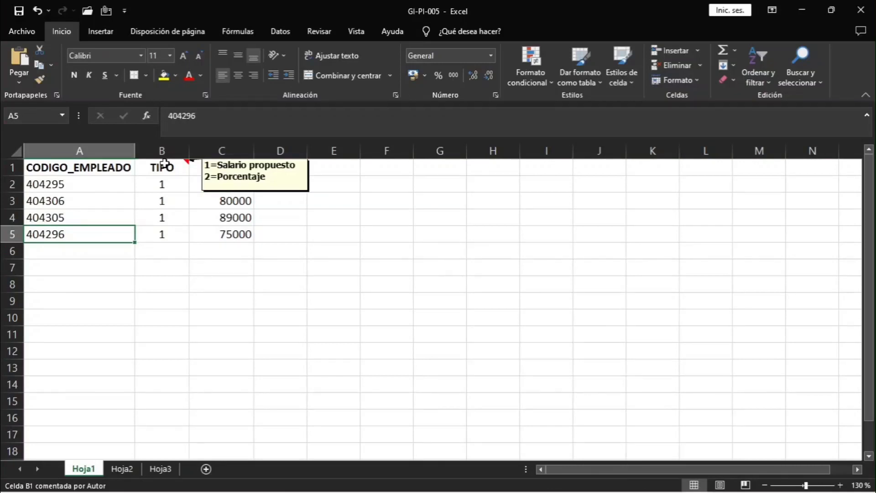
{"action": "mouse_move", "coordinate": [224, 165]}
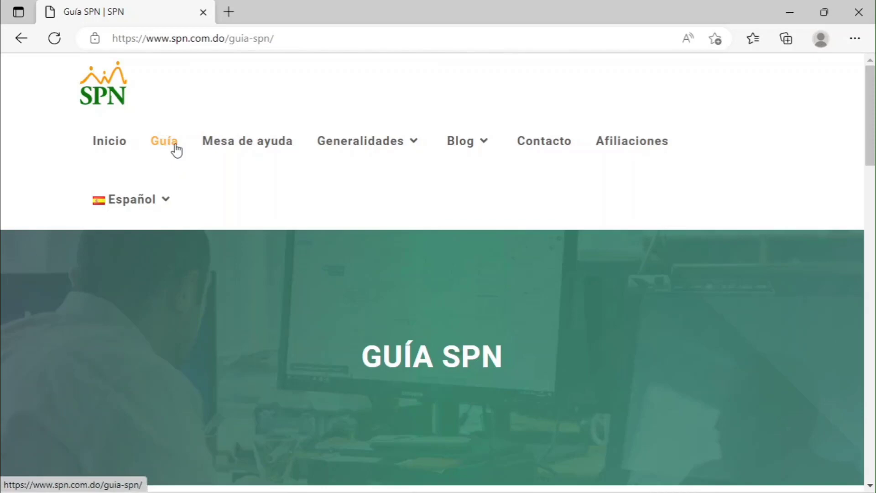
- Switch to the browser and look through the import templates on the Guía SPN page
{"action": "scroll", "coordinate": [174, 151], "scroll_direction": "down", "scroll_amount": 6}
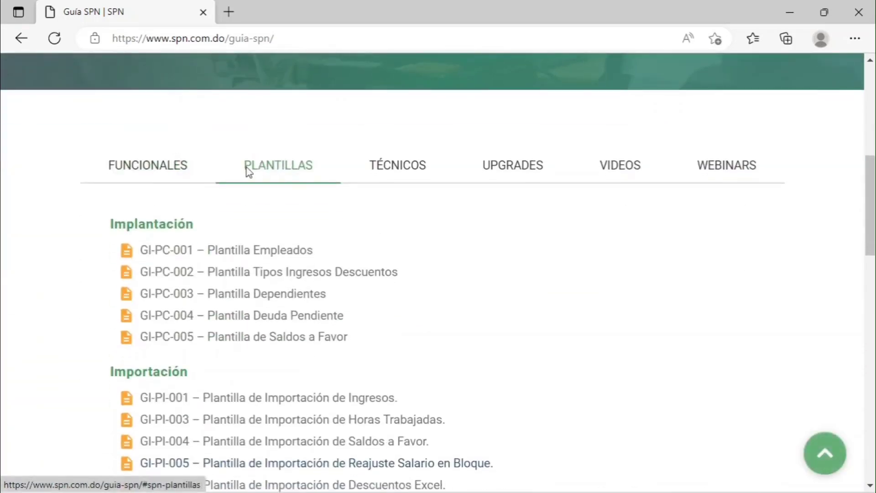
{"action": "scroll", "coordinate": [323, 173], "scroll_direction": "down", "scroll_amount": 2}
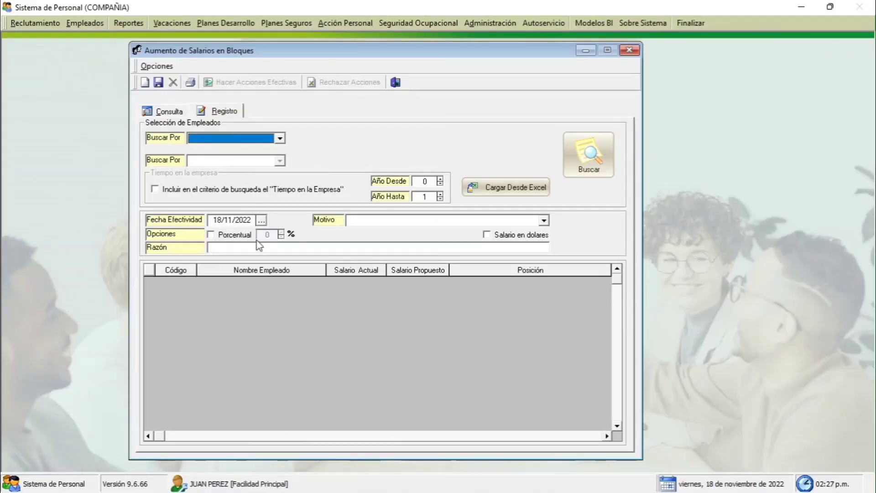
- In the salary increase form, set Fecha Efectividad to 16/11/2022, Motivo to Aumento salario and Razón to "Aumento salarial."
{"action": "left_click", "coordinate": [224, 220]}
{"action": "left_click", "coordinate": [261, 220]}
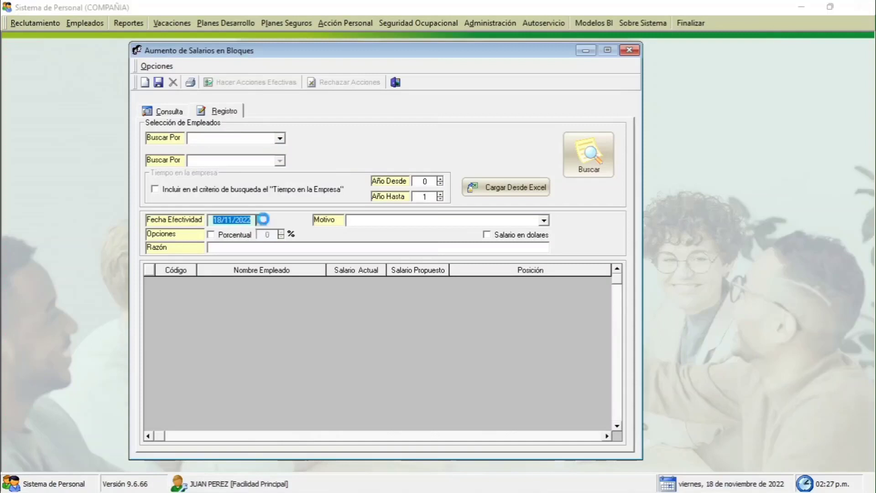
{"action": "double_click", "coordinate": [151, 134]}
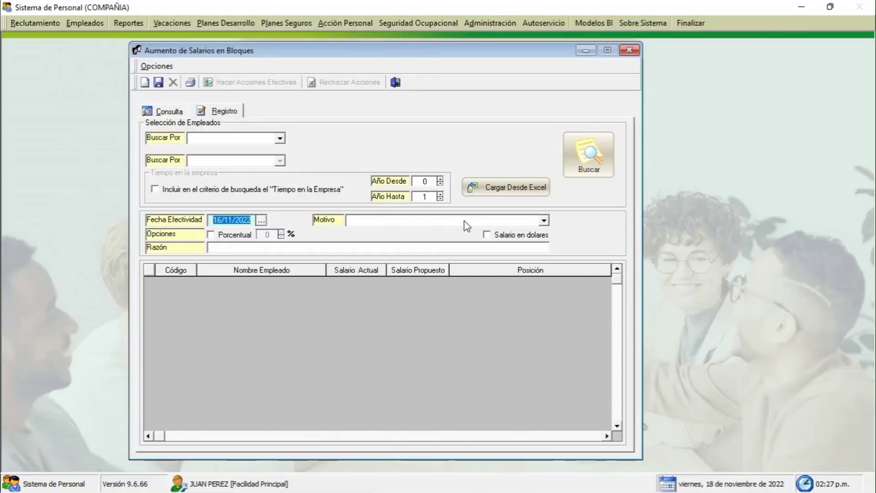
{"action": "left_click", "coordinate": [429, 221]}
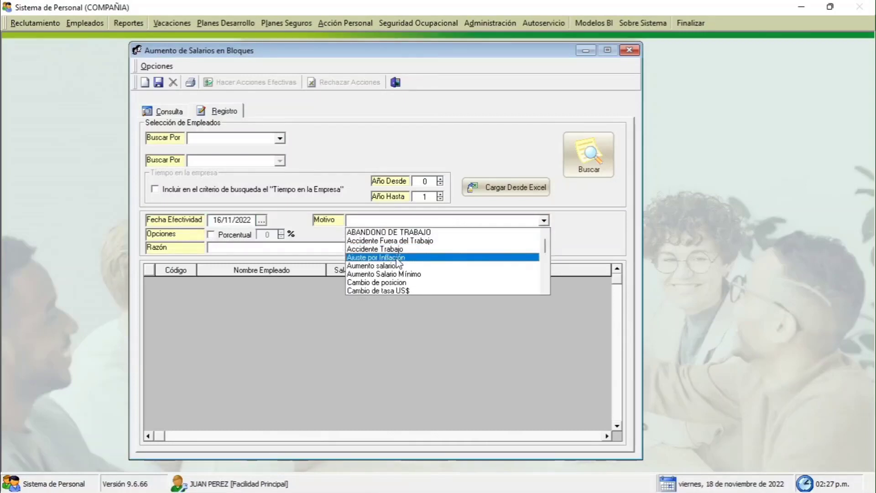
{"action": "left_click", "coordinate": [425, 266]}
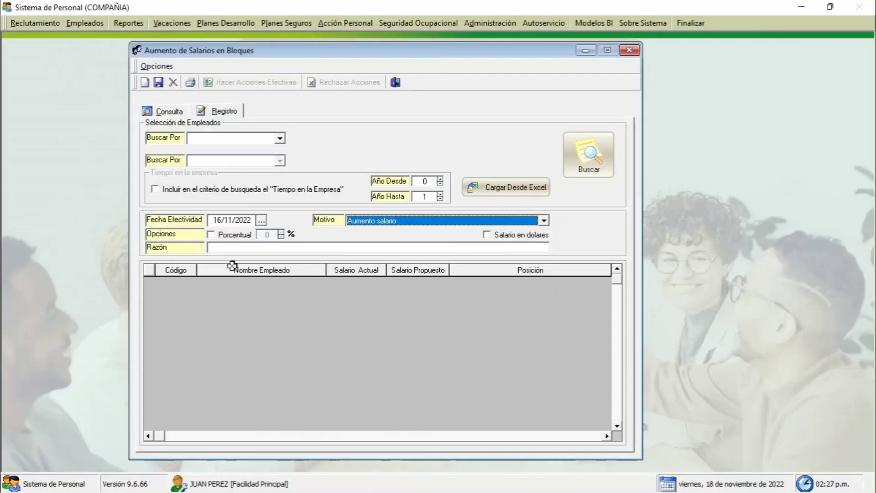
{"action": "left_click", "coordinate": [244, 249]}
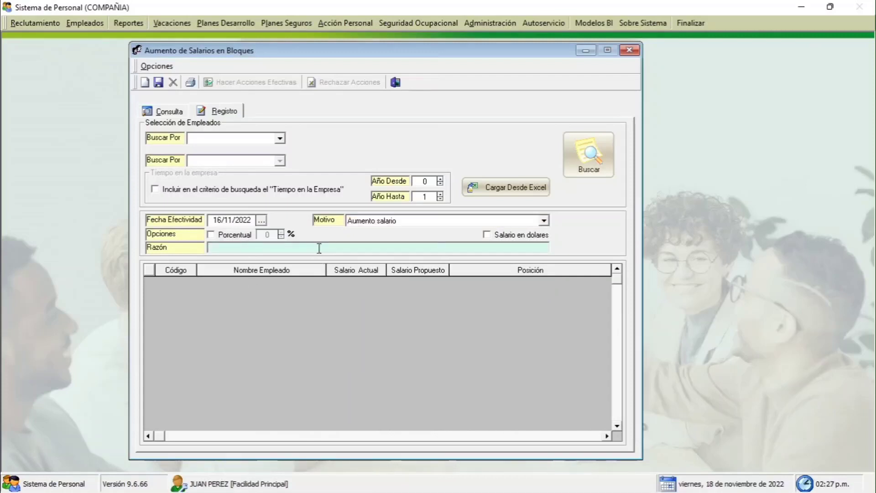
{"action": "type", "text": "Aumento salarial"}
- Load the employees from the GI-PI-005 Excel file, review their current and proposed salaries, and save the block of increases
{"action": "left_click", "coordinate": [504, 192]}
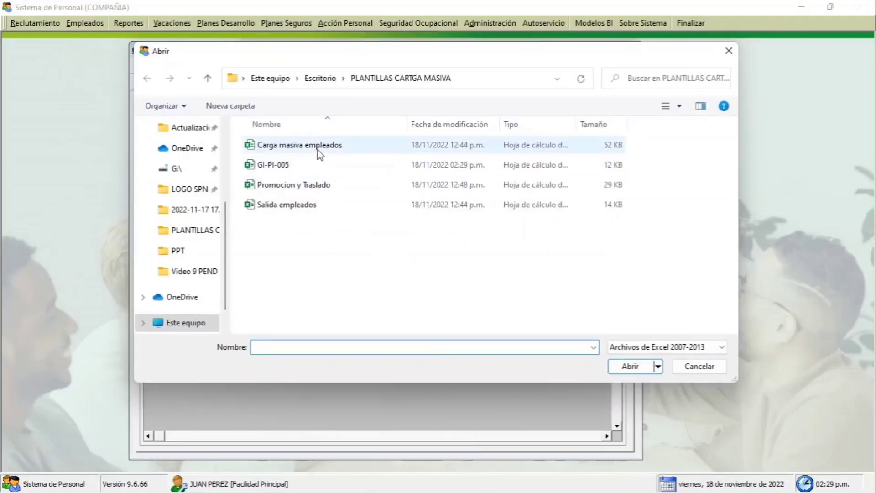
{"action": "double_click", "coordinate": [299, 166]}
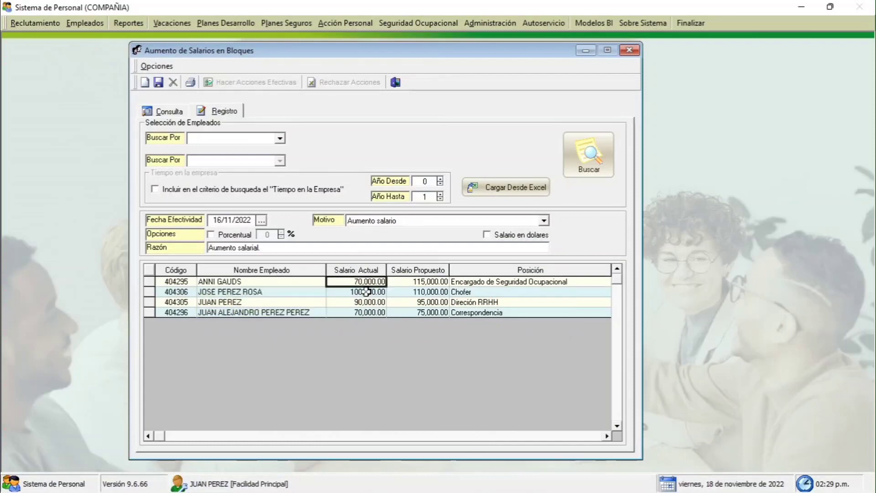
{"action": "left_click_drag", "start_coordinate": [366, 292], "coordinate": [363, 314]}
{"action": "left_click_drag", "start_coordinate": [422, 281], "coordinate": [423, 313]}
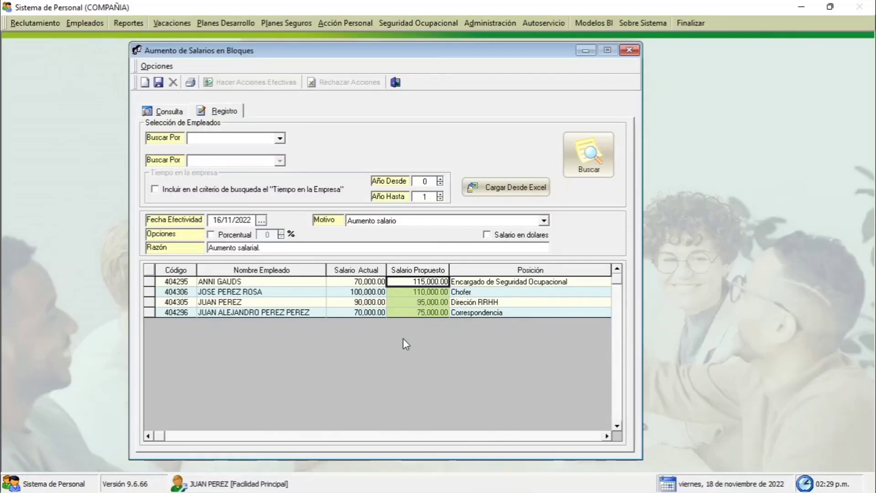
{"action": "left_click", "coordinate": [159, 83]}
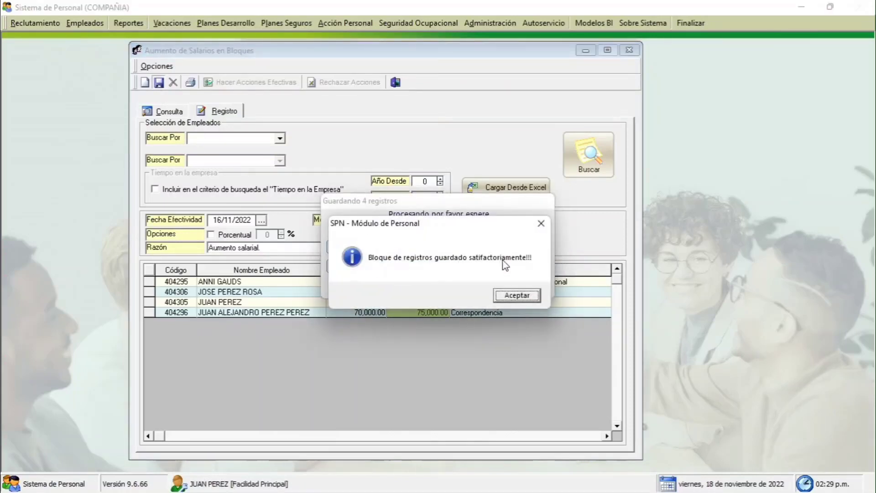
{"action": "left_click", "coordinate": [517, 295]}
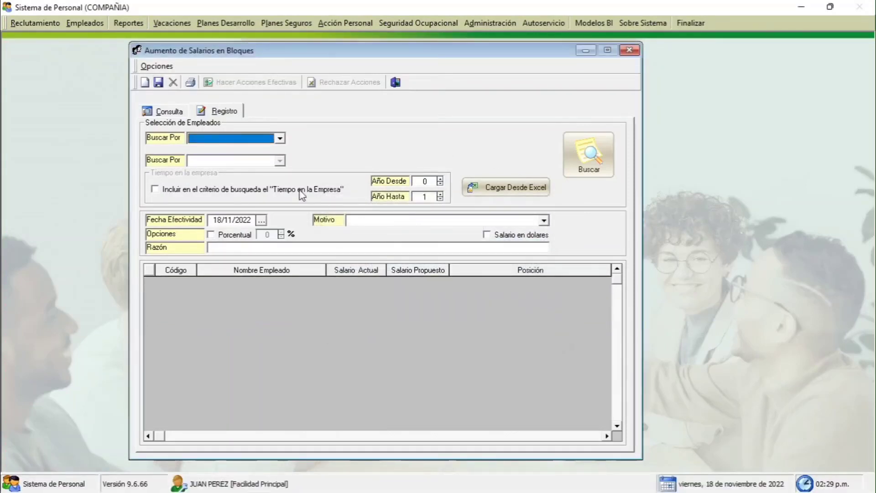
- Search the registered salary increases by No Autorizadas
{"action": "left_click", "coordinate": [169, 111]}
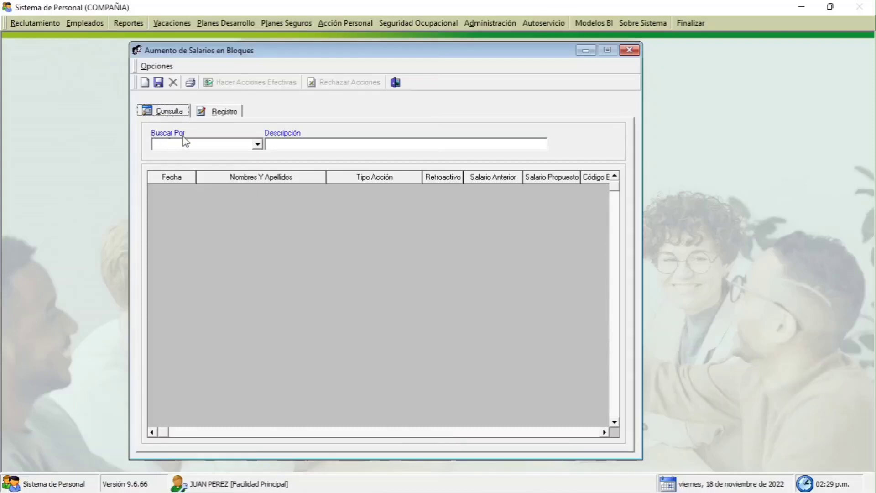
{"action": "left_click", "coordinate": [245, 145]}
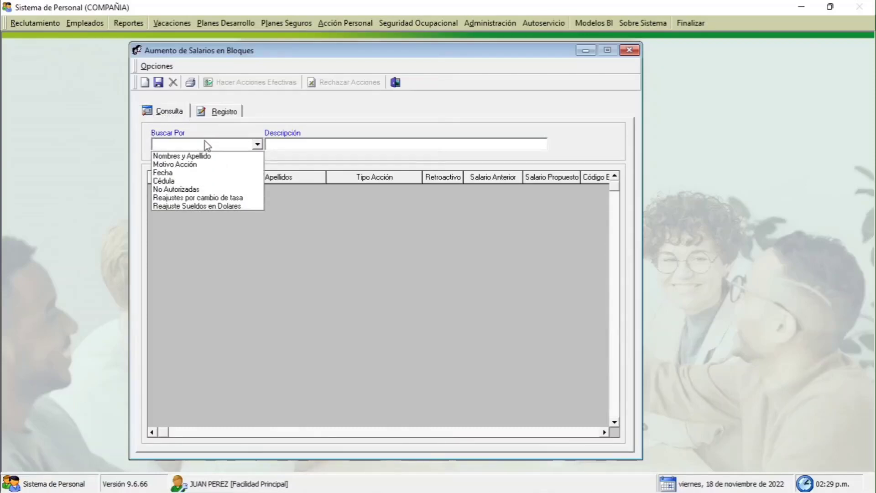
{"action": "left_click", "coordinate": [191, 191]}
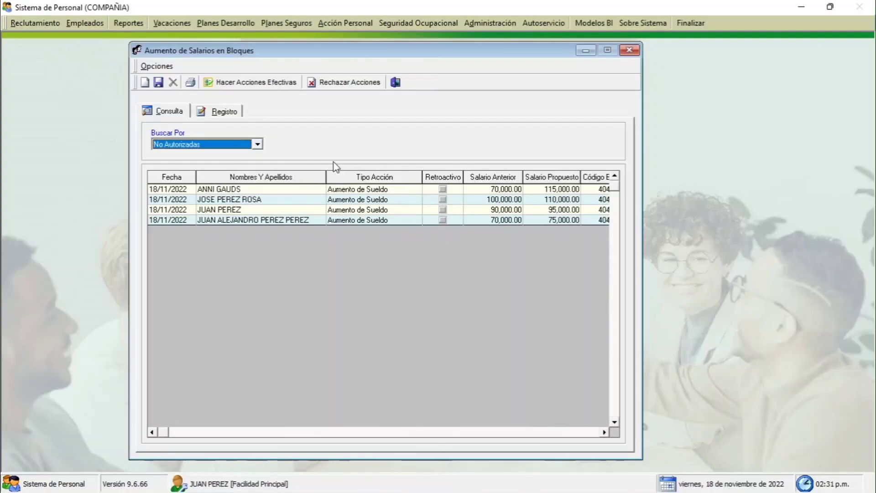
- Make the unauthorized salary increases effective with a dollar rate of 54.5 and close the form
{"action": "left_click", "coordinate": [262, 86]}
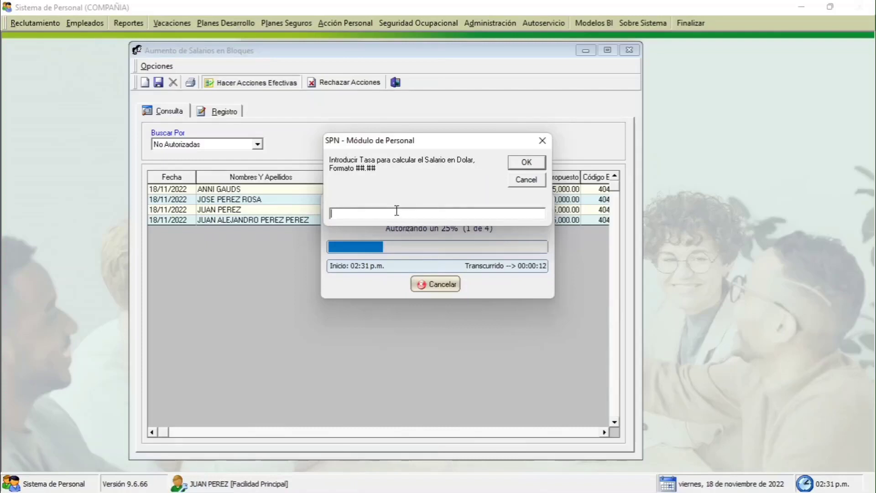
{"action": "type", "text": "54.5"}
{"action": "left_click", "coordinate": [525, 162]}
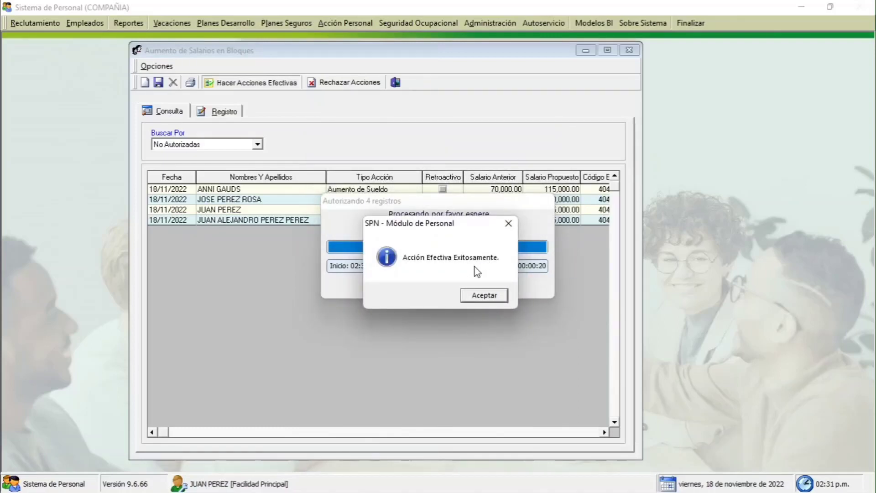
{"action": "left_click", "coordinate": [483, 296]}
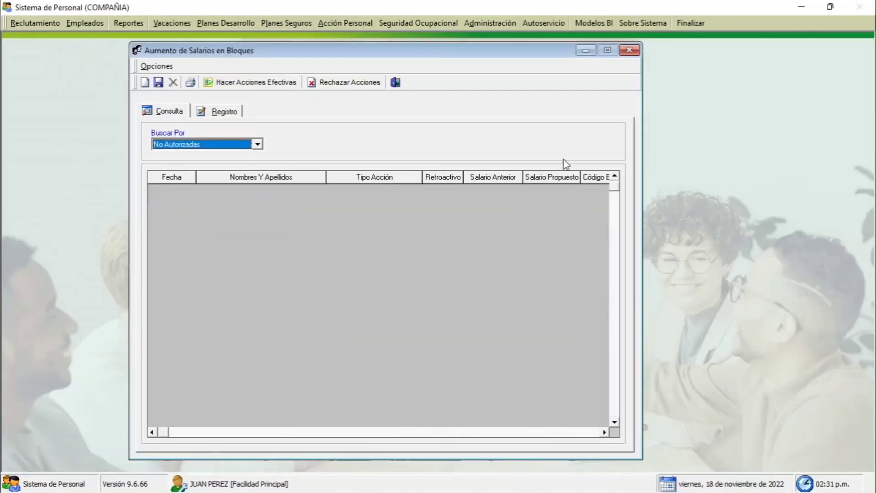
{"action": "left_click", "coordinate": [629, 51]}
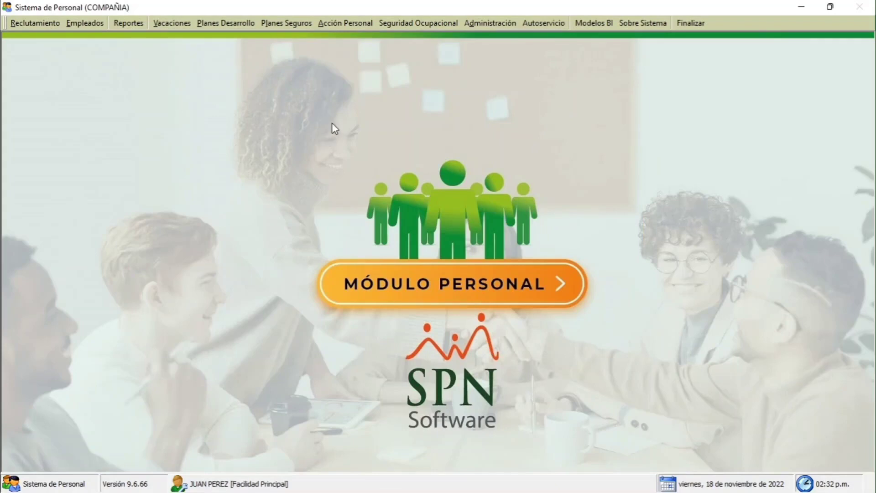
- Open Carga Masiva de Empleados, move its window toward the centre, and try to generate the Excel upload template
{"action": "left_click", "coordinate": [335, 24]}
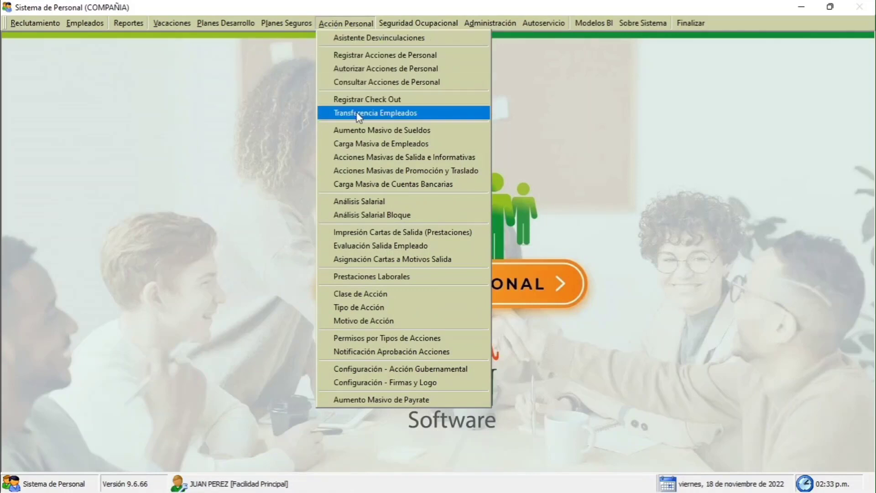
{"action": "left_click", "coordinate": [415, 141]}
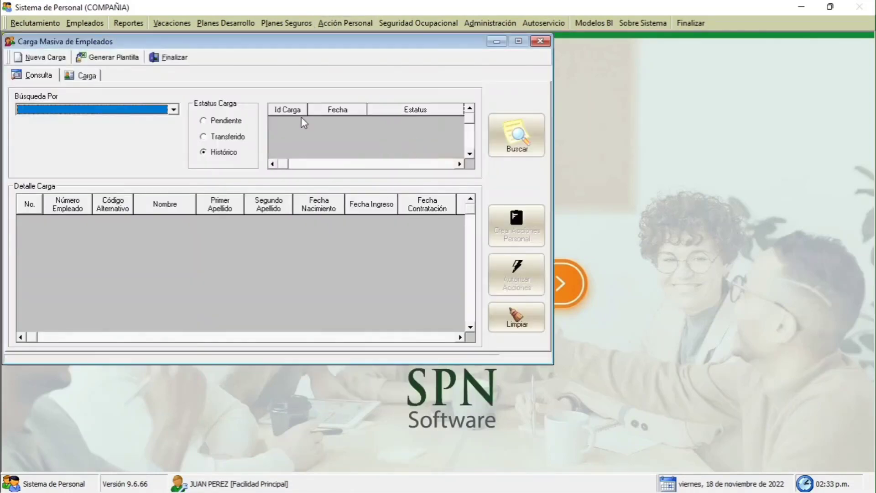
{"action": "left_click_drag", "start_coordinate": [224, 44], "coordinate": [336, 72]}
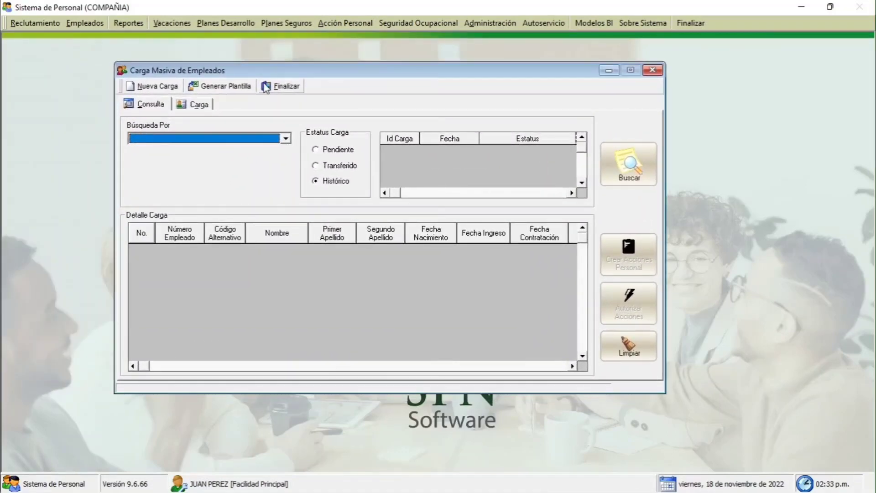
{"action": "left_click", "coordinate": [235, 87]}
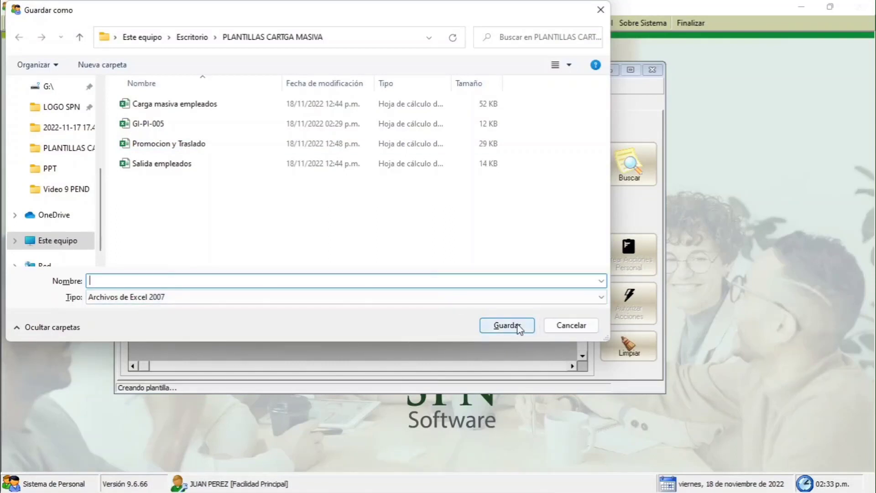
{"action": "left_click", "coordinate": [572, 326]}
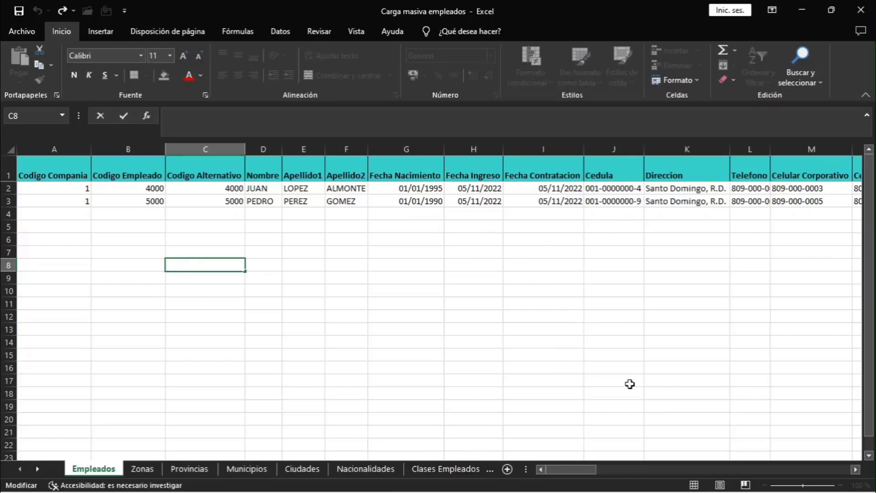
- Examine the zone and province code columns of the Empleados sheet against the Zonas and Provincias reference sheets
{"action": "left_click_drag", "start_coordinate": [583, 471], "coordinate": [665, 488]}
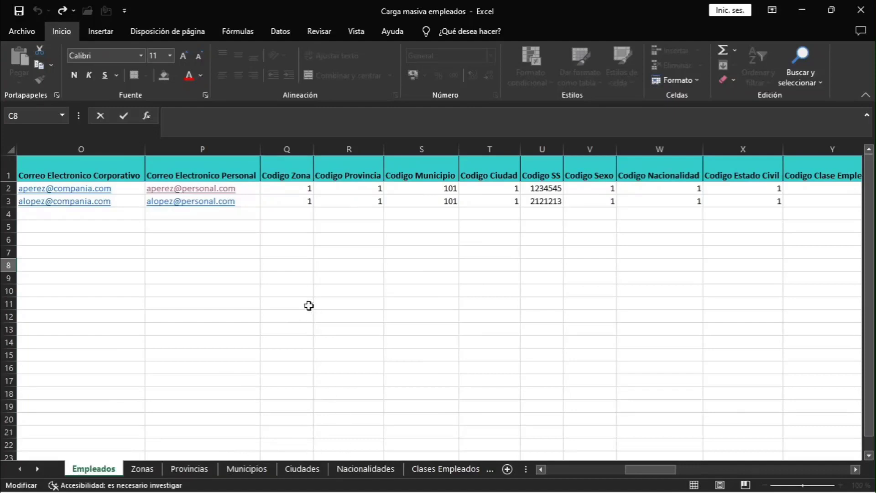
{"action": "left_click", "coordinate": [286, 175]}
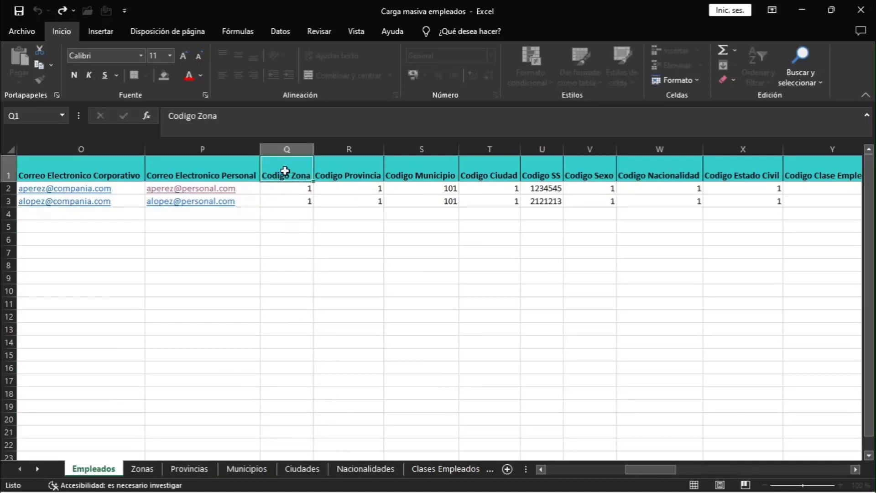
{"action": "left_click", "coordinate": [143, 472]}
{"action": "left_click_drag", "start_coordinate": [38, 188], "coordinate": [30, 292]}
{"action": "left_click", "coordinate": [92, 470]}
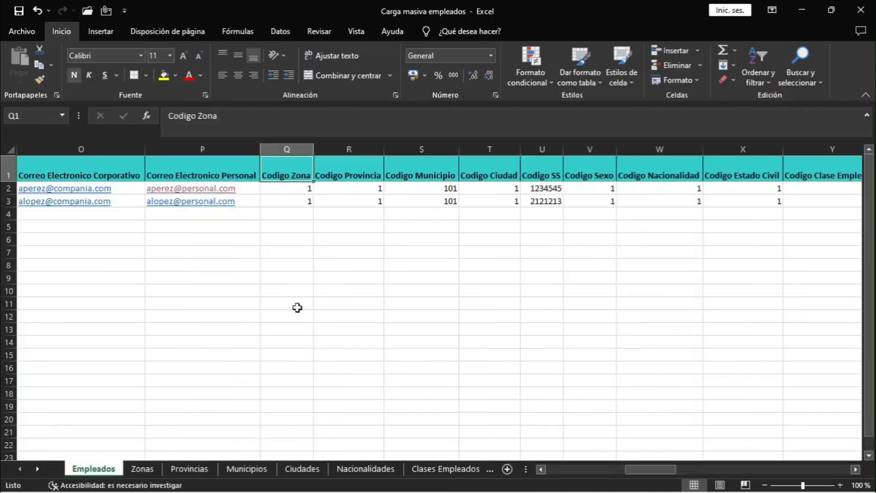
{"action": "left_click", "coordinate": [350, 171]}
{"action": "left_click", "coordinate": [196, 470]}
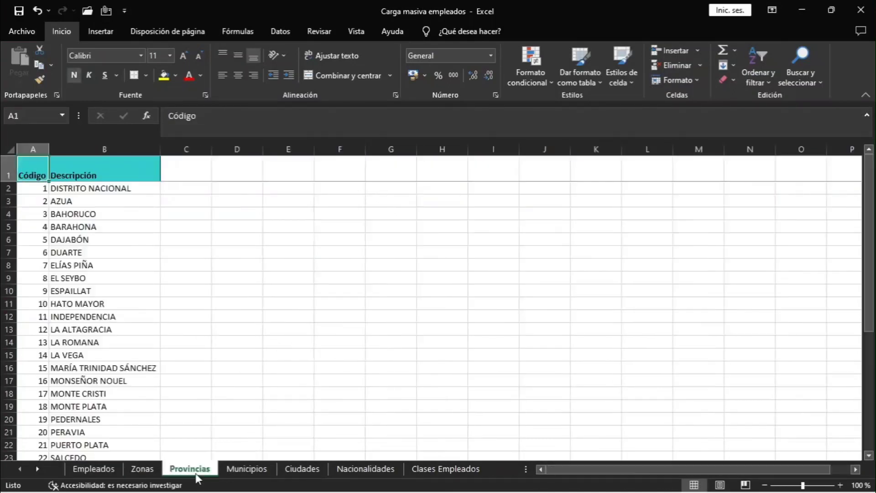
{"action": "left_click", "coordinate": [82, 468]}
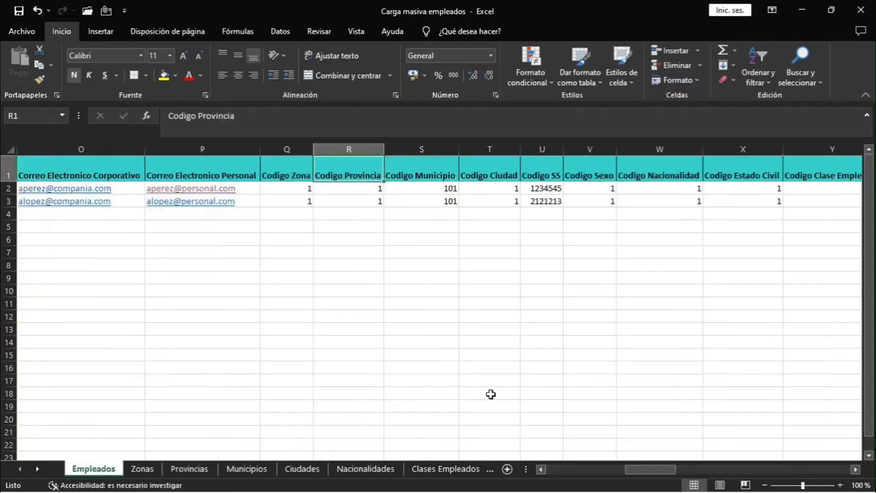
- Examine the employee class, position, work group and department code columns, and review the Posiciones, Departamentos and Tipo Empleado reference sheets
{"action": "left_click_drag", "start_coordinate": [658, 469], "coordinate": [685, 470]}
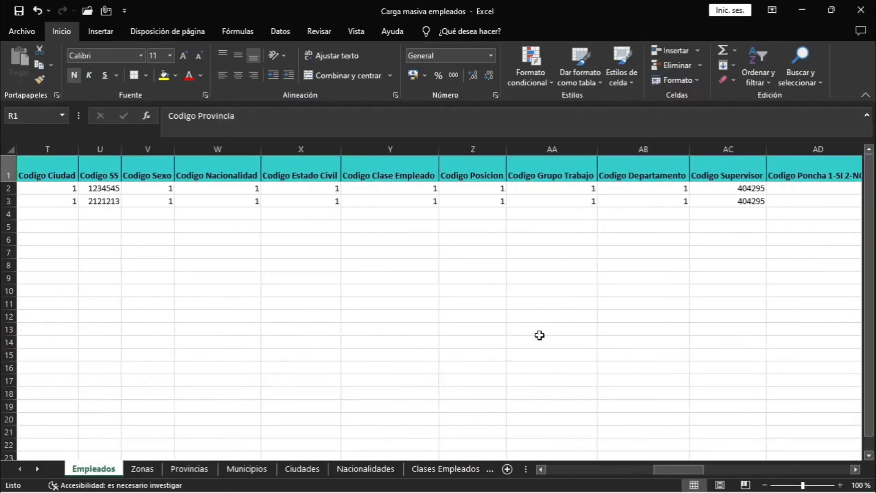
{"action": "left_click_drag", "start_coordinate": [365, 173], "coordinate": [673, 173]}
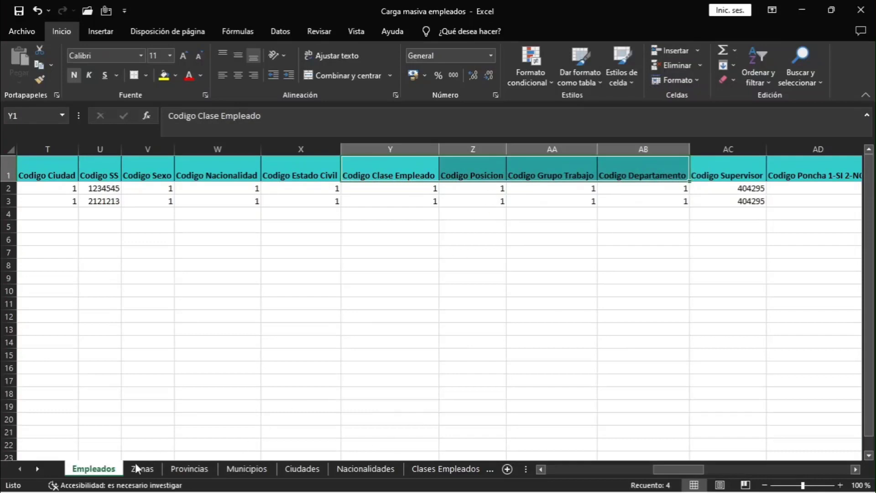
{"action": "left_click", "coordinate": [36, 468]}
{"action": "left_click", "coordinate": [36, 467]}
{"action": "left_click", "coordinate": [36, 467]}
{"action": "left_click", "coordinate": [37, 468]}
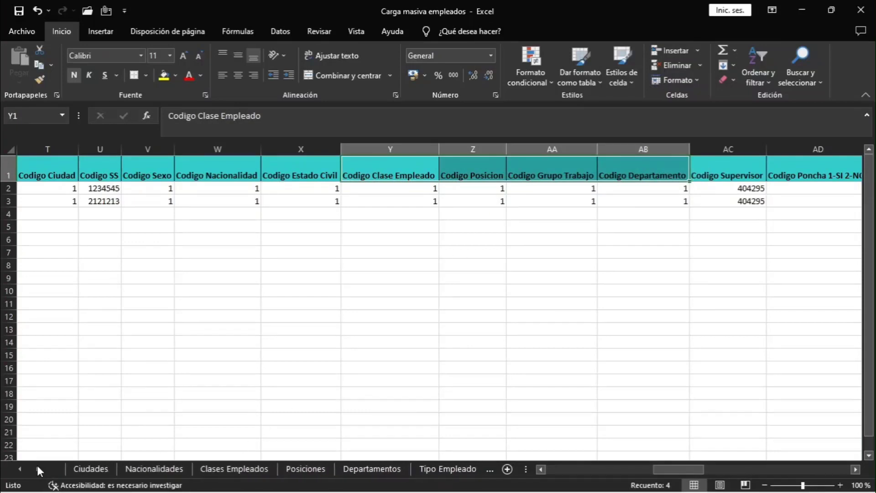
{"action": "left_click", "coordinate": [303, 470]}
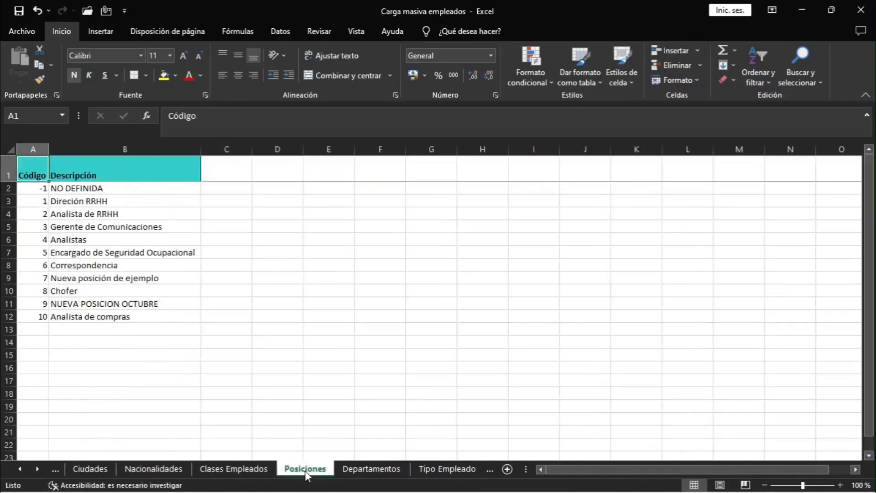
{"action": "left_click", "coordinate": [354, 466]}
{"action": "left_click", "coordinate": [425, 469]}
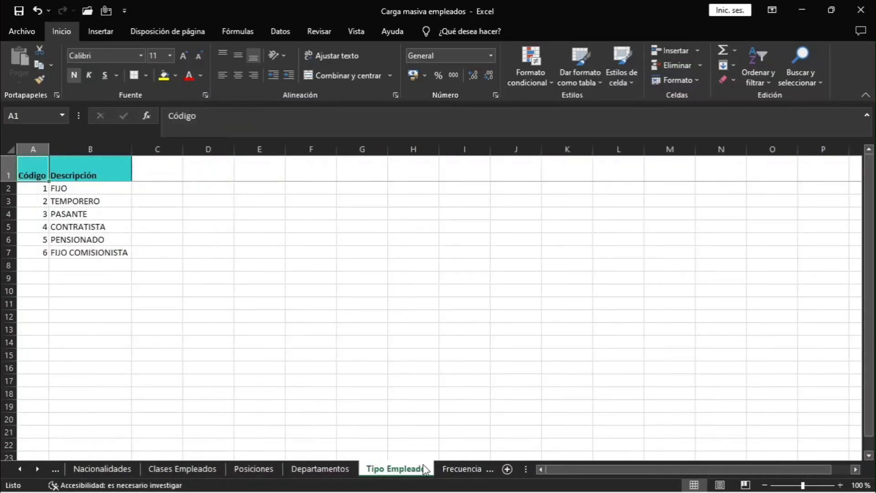
- Return to the first columns of the Empleados sheet and save the Carga masiva empleados workbook
{"action": "left_click", "coordinate": [21, 468]}
{"action": "left_click", "coordinate": [21, 468]}
{"action": "left_click", "coordinate": [21, 468]}
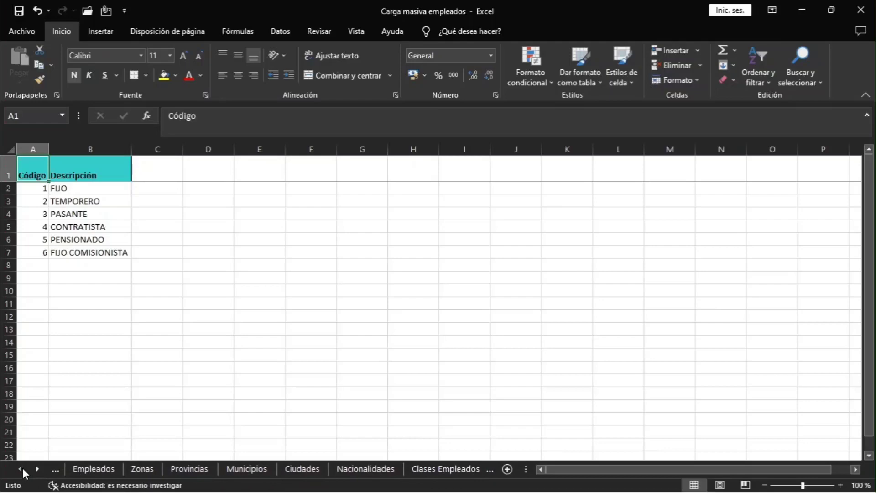
{"action": "left_click", "coordinate": [84, 469]}
{"action": "left_click_drag", "start_coordinate": [665, 470], "coordinate": [558, 470]}
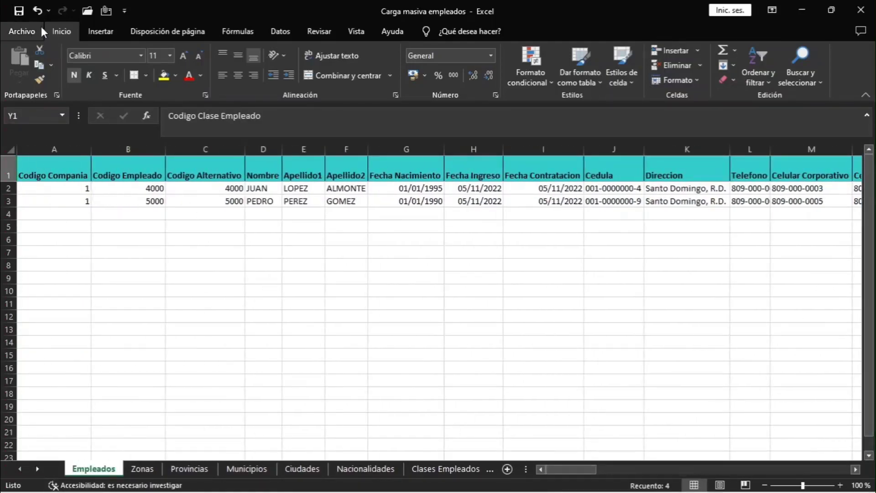
{"action": "left_click", "coordinate": [19, 11]}
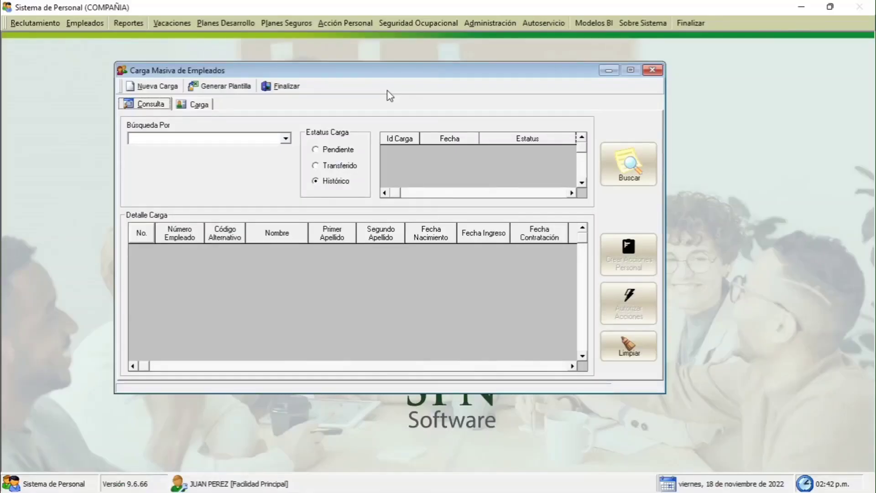
- Switch to Sistema de Personal, start a new mass employee load and import the Carga masiva empleados file
{"action": "left_click", "coordinate": [167, 88]}
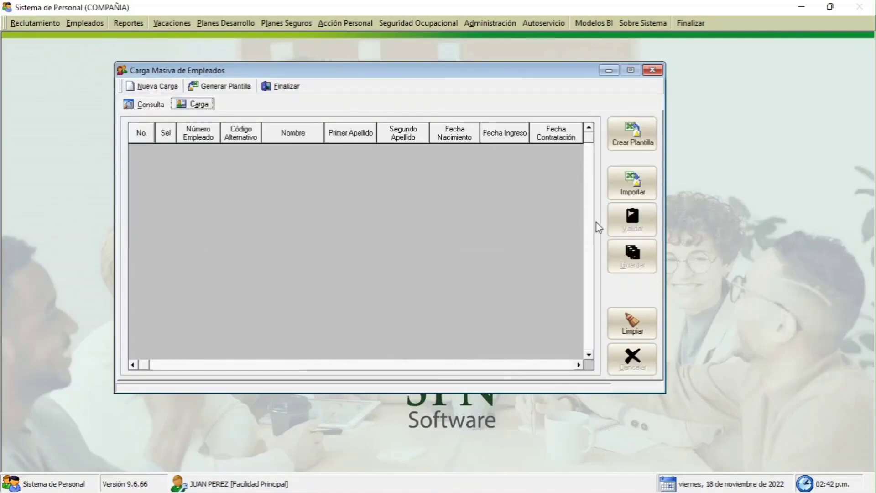
{"action": "left_click", "coordinate": [637, 189]}
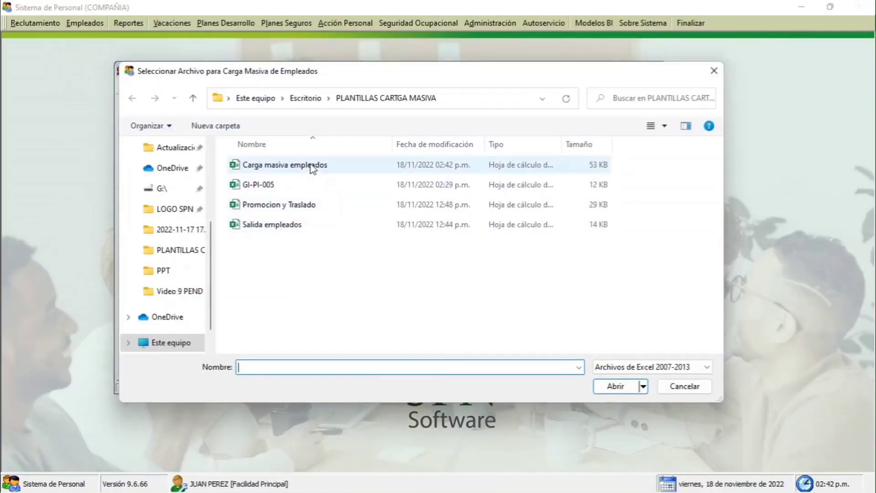
{"action": "double_click", "coordinate": [311, 165]}
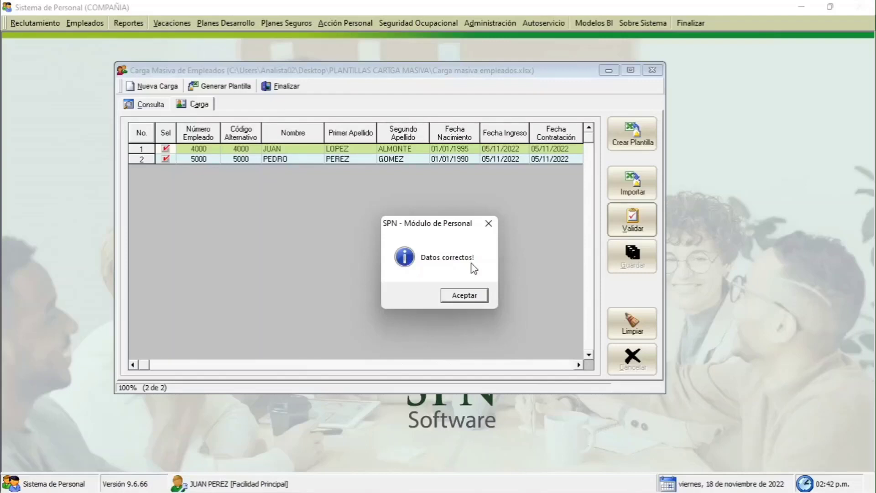
- Validate the imported employee data and save the two selected records
{"action": "left_click", "coordinate": [464, 295]}
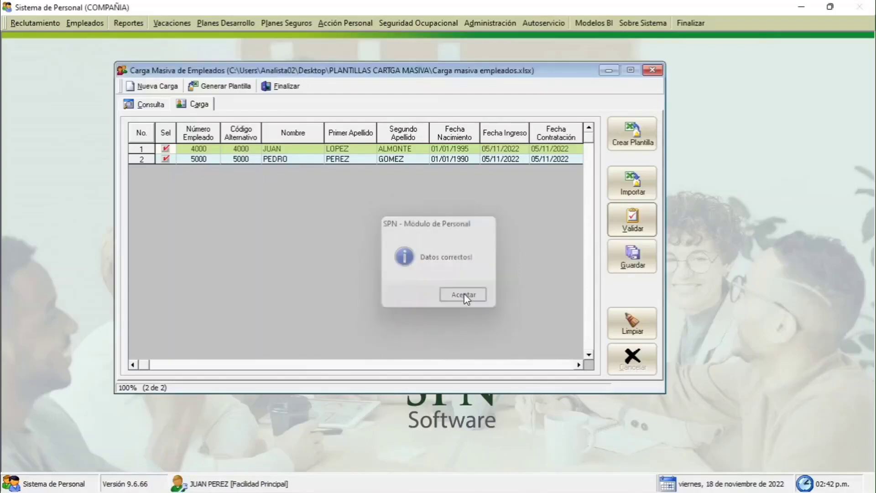
{"action": "left_click", "coordinate": [638, 262]}
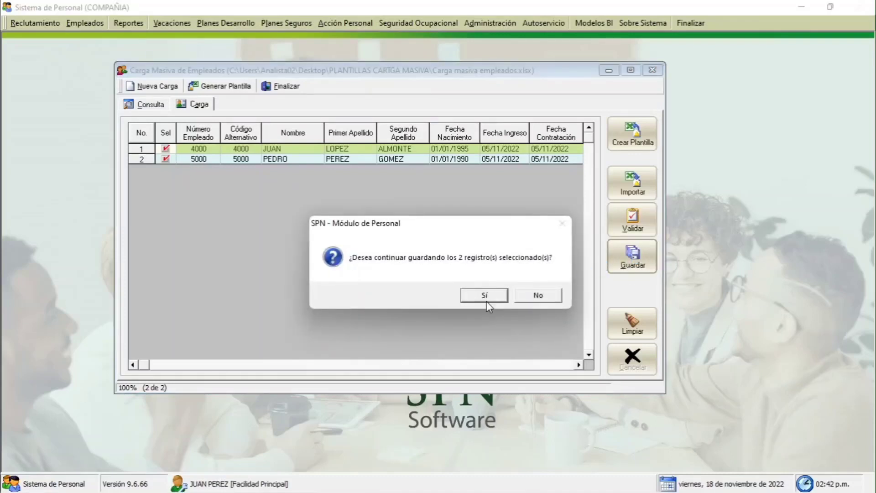
{"action": "left_click", "coordinate": [487, 293]}
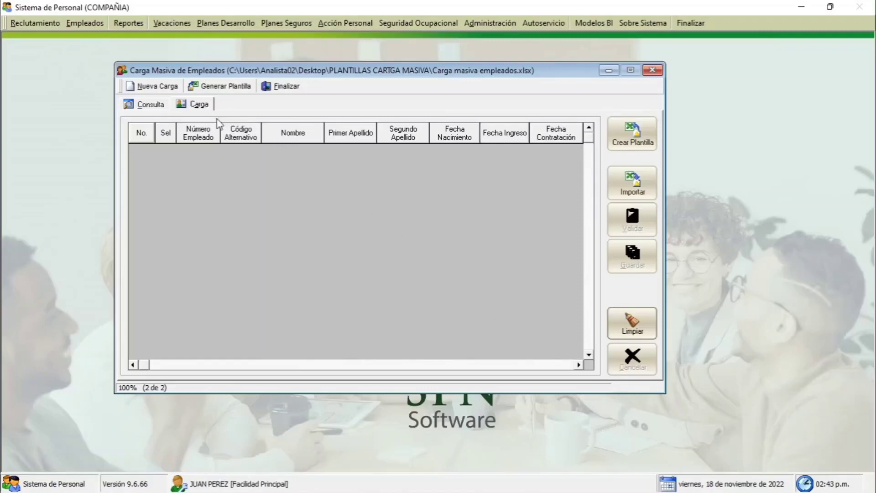
- Search the employee loads by Fecha with status Pendiente and open the details of the pending load
{"action": "left_click", "coordinate": [154, 105]}
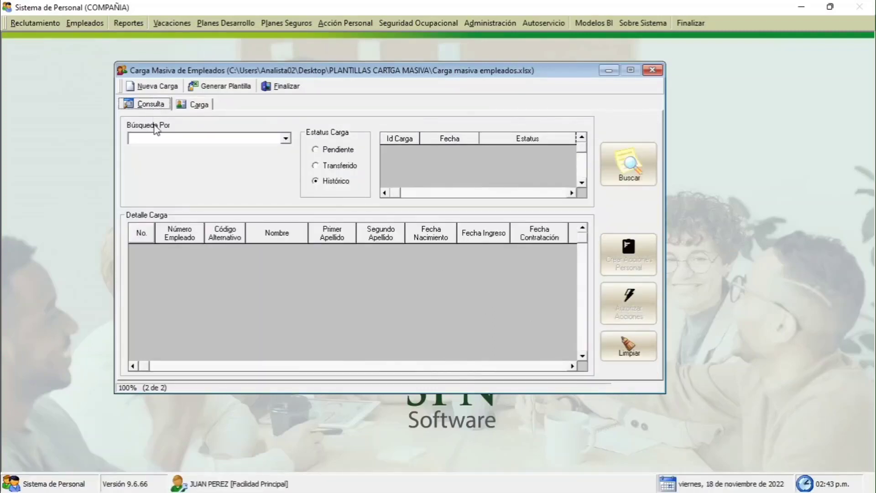
{"action": "left_click", "coordinate": [247, 137]}
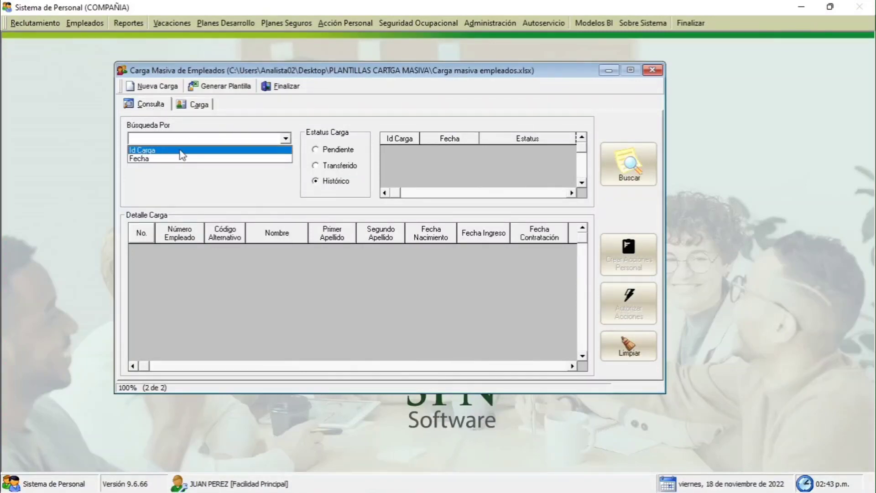
{"action": "left_click", "coordinate": [155, 160]}
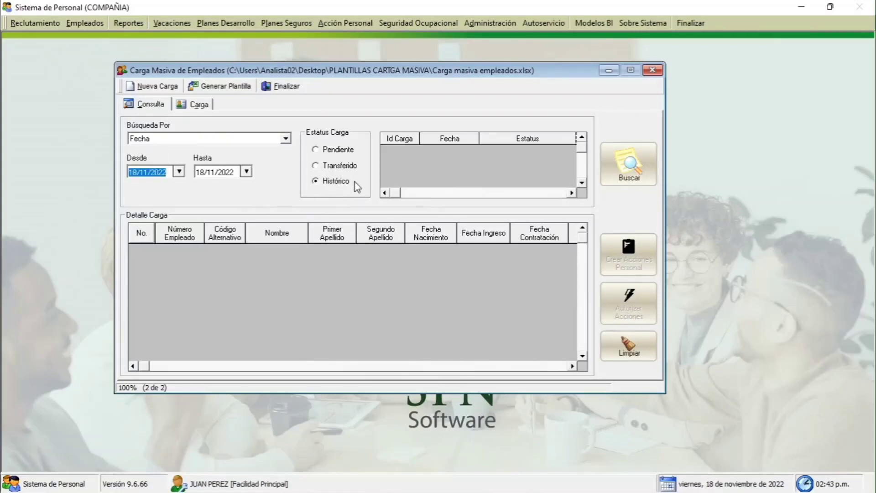
{"action": "left_click", "coordinate": [332, 154]}
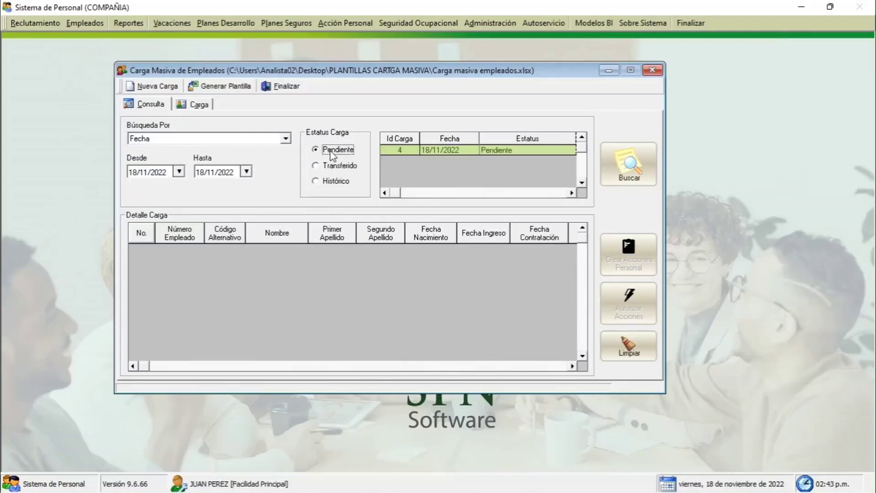
{"action": "left_click", "coordinate": [444, 149]}
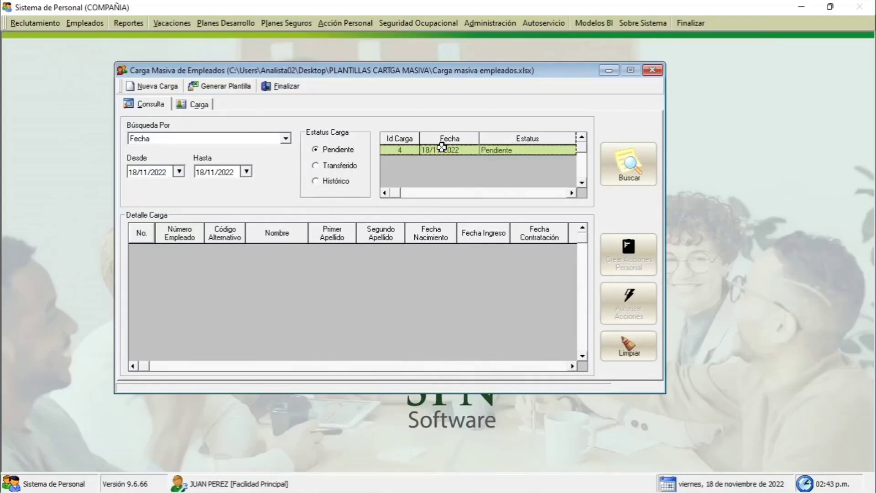
{"action": "double_click", "coordinate": [493, 150]}
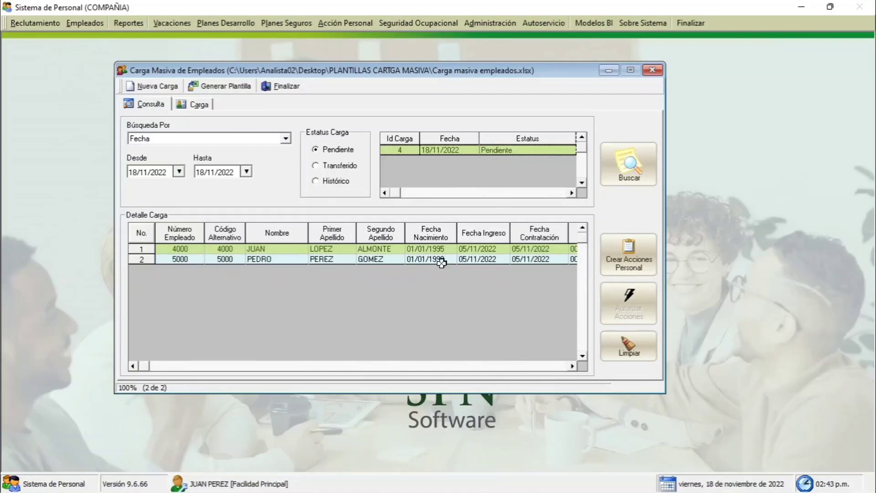
- Create the personnel actions for the pending load with Nuevo Ingreso as both the reason and the comment
{"action": "left_click", "coordinate": [631, 257]}
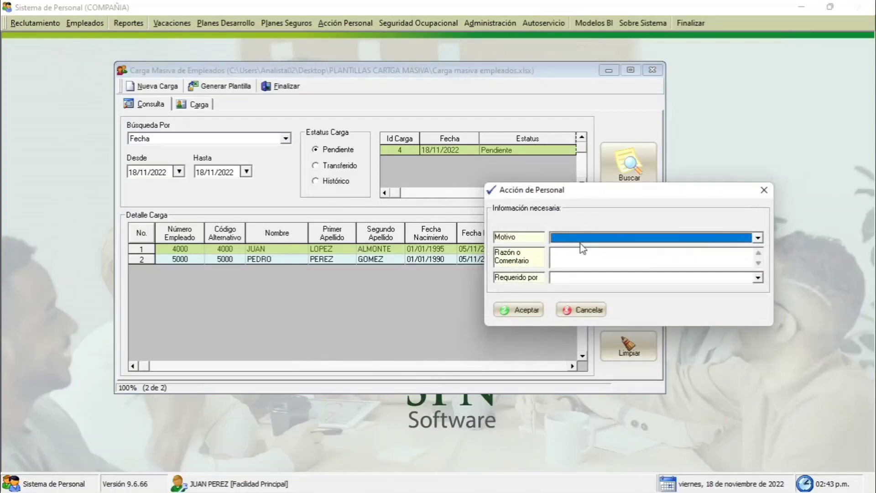
{"action": "left_click", "coordinate": [581, 240]}
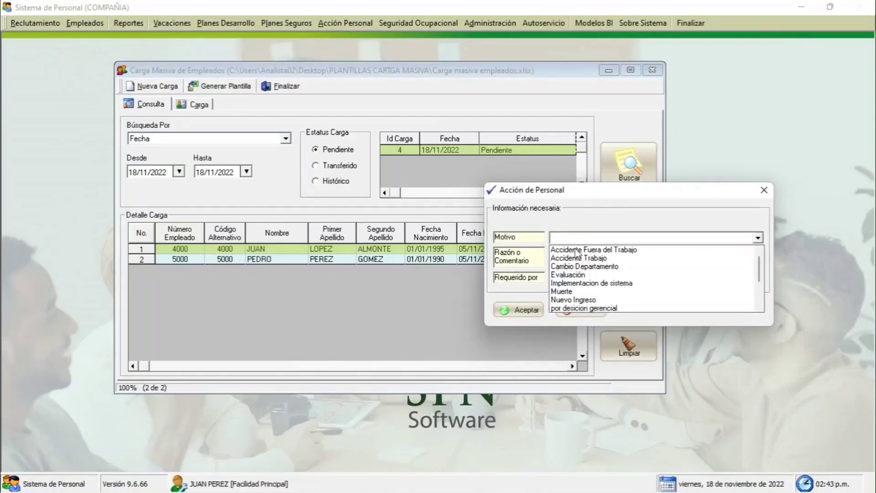
{"action": "left_click", "coordinate": [562, 299]}
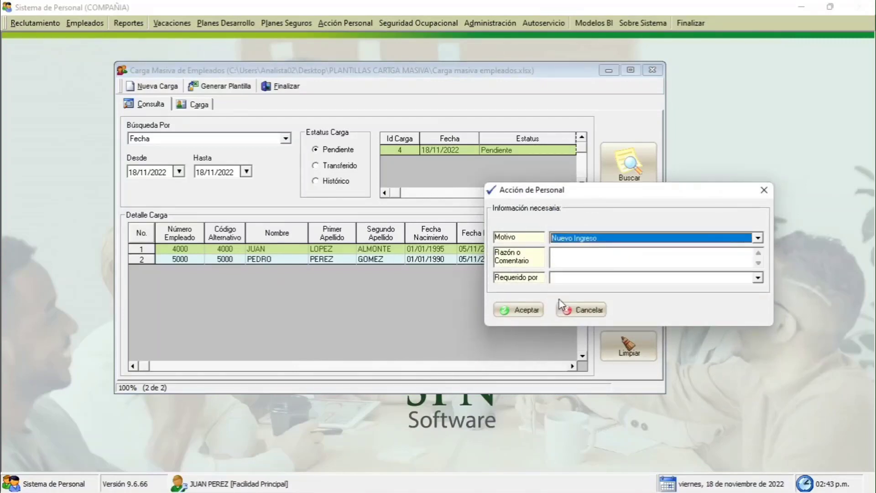
{"action": "left_click", "coordinate": [574, 254]}
{"action": "type", "text": "Nuevo Ingreso"}
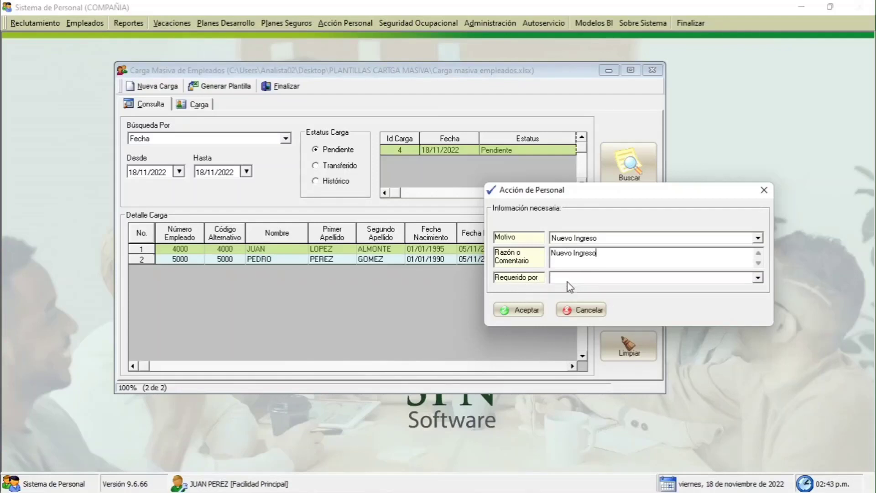
{"action": "left_click", "coordinate": [521, 310]}
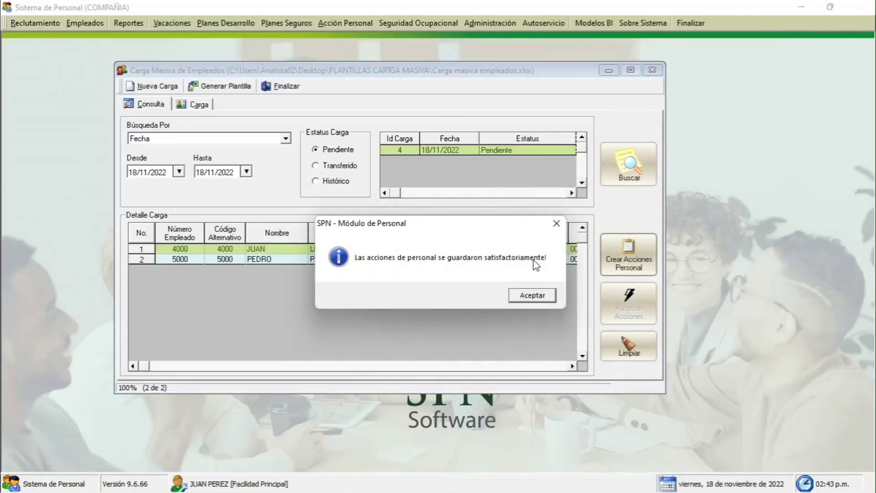
{"action": "left_click", "coordinate": [529, 296]}
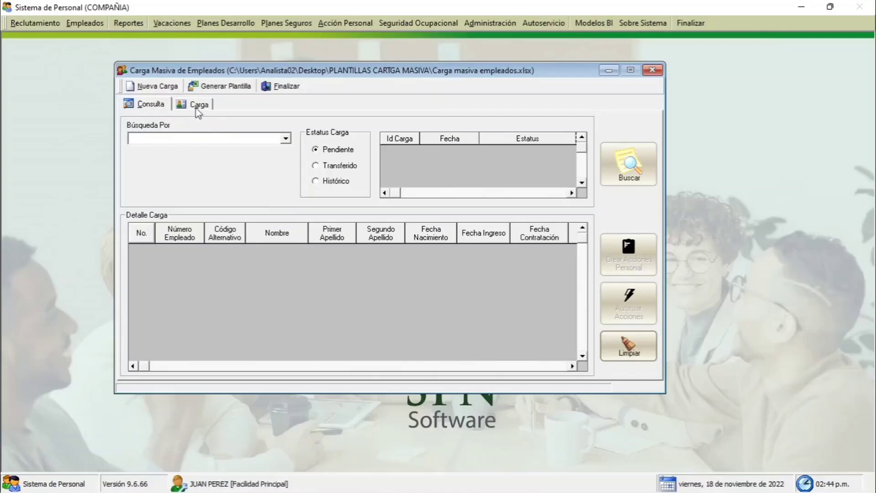
- Search the employee loads by Fecha with status Transferido and open the details of the transferred load
{"action": "left_click", "coordinate": [212, 139]}
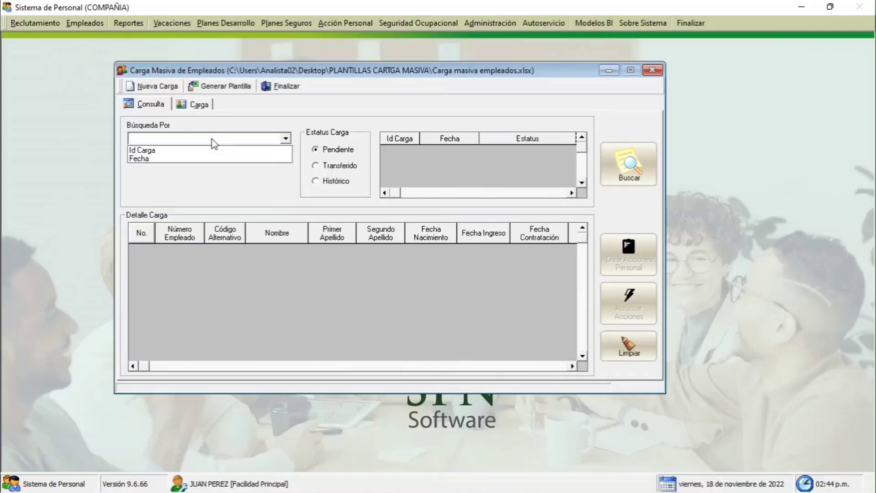
{"action": "left_click", "coordinate": [146, 159]}
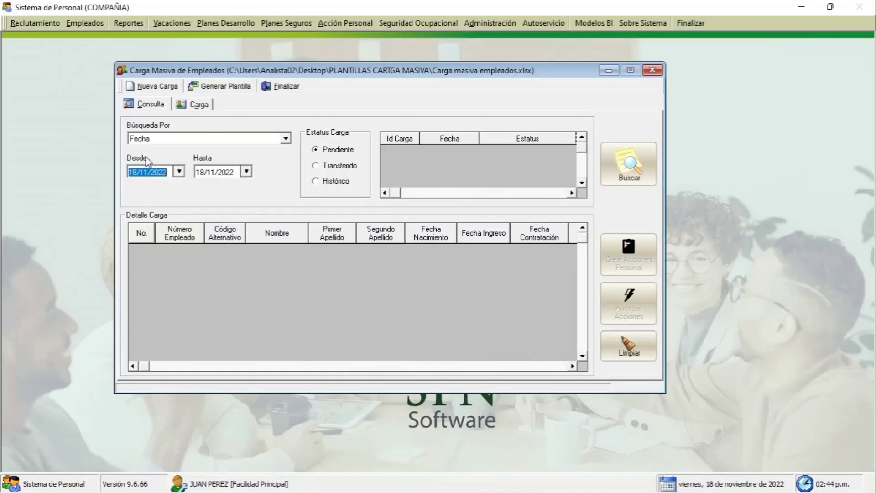
{"action": "left_click", "coordinate": [333, 166]}
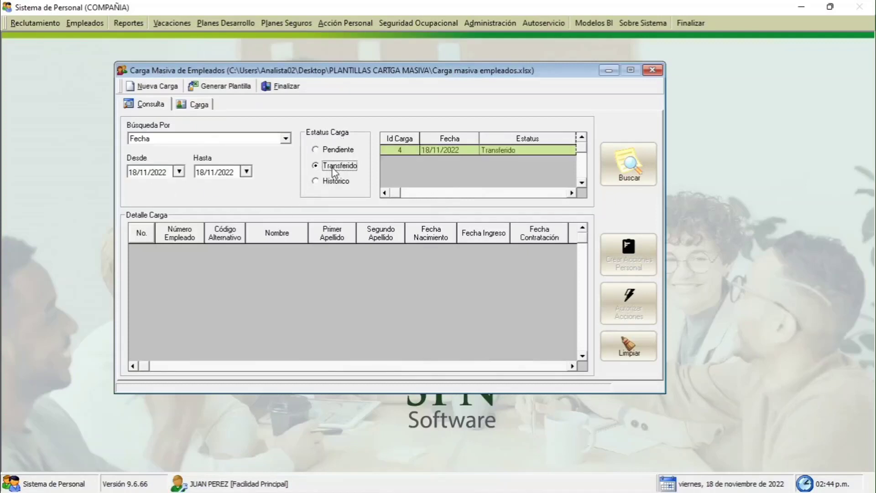
{"action": "left_click", "coordinate": [464, 151]}
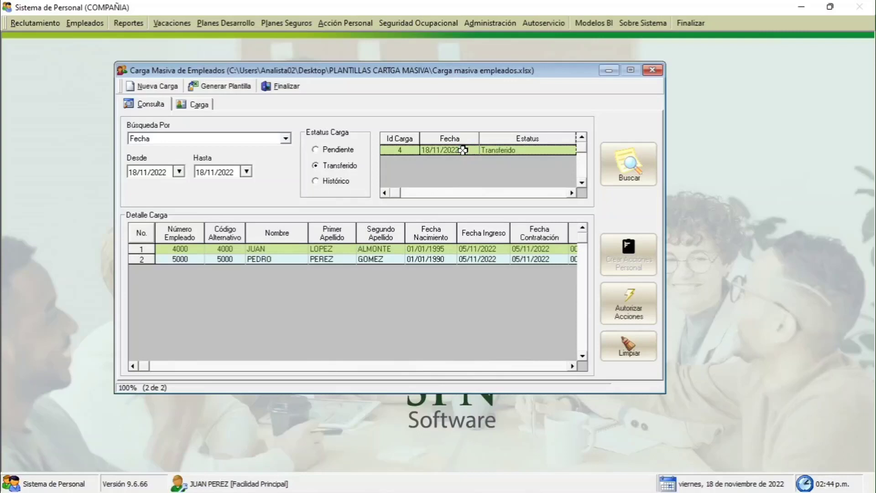
- Authorize the personnel actions of the transferred employee load and close the Carga Masiva de Empleados window
{"action": "left_click", "coordinate": [635, 307]}
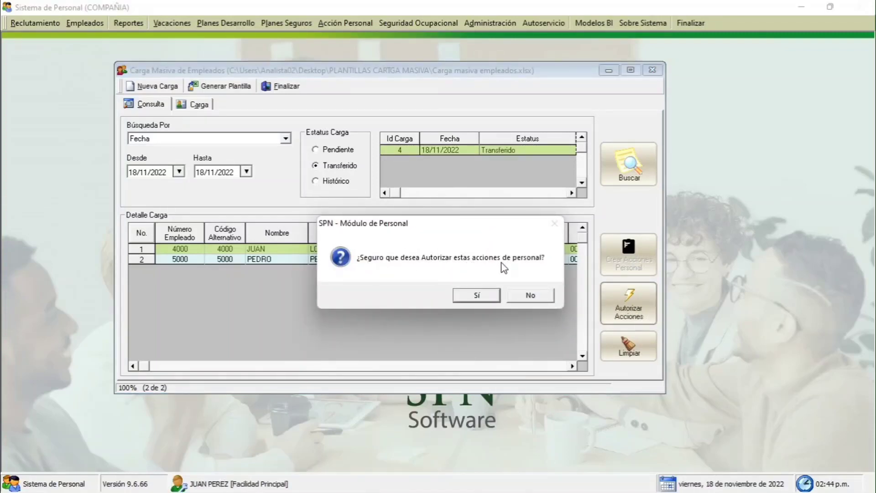
{"action": "left_click", "coordinate": [482, 297]}
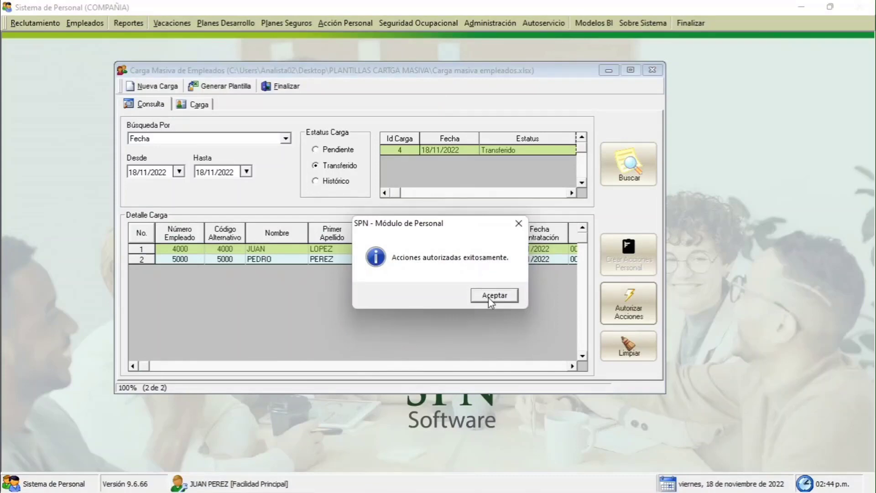
{"action": "left_click", "coordinate": [488, 295]}
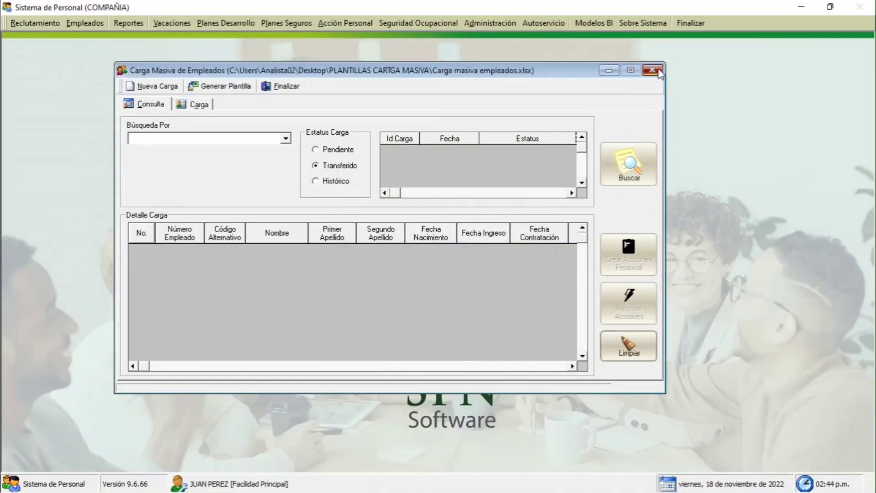
{"action": "left_click", "coordinate": [653, 70]}
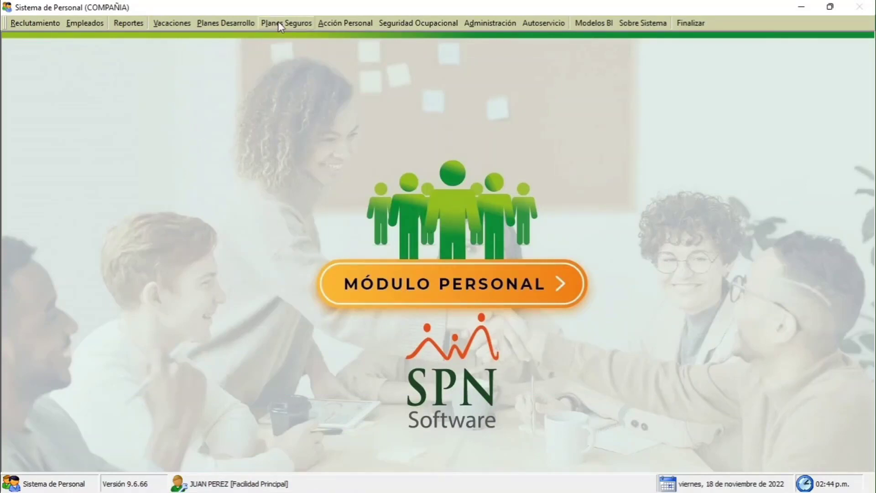
- Open Acciones Masivas de Salida e Informativas and enable the Desde Excel option
{"action": "left_click", "coordinate": [326, 22]}
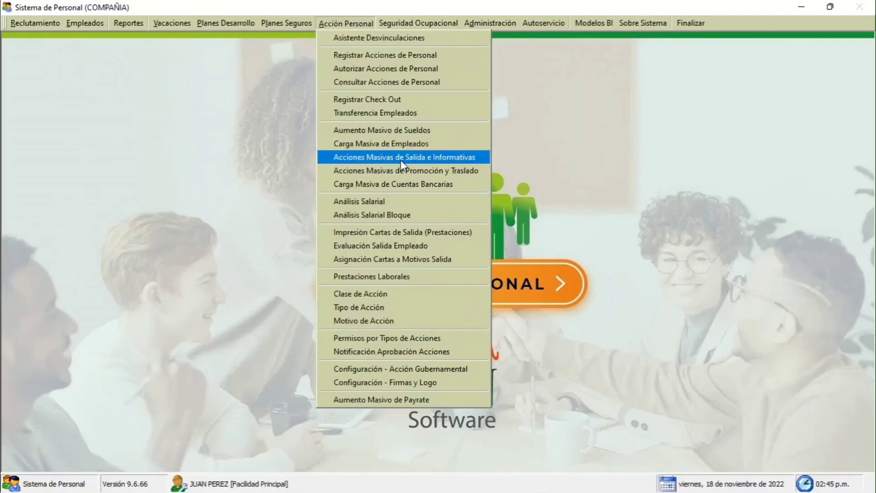
{"action": "left_click", "coordinate": [473, 159]}
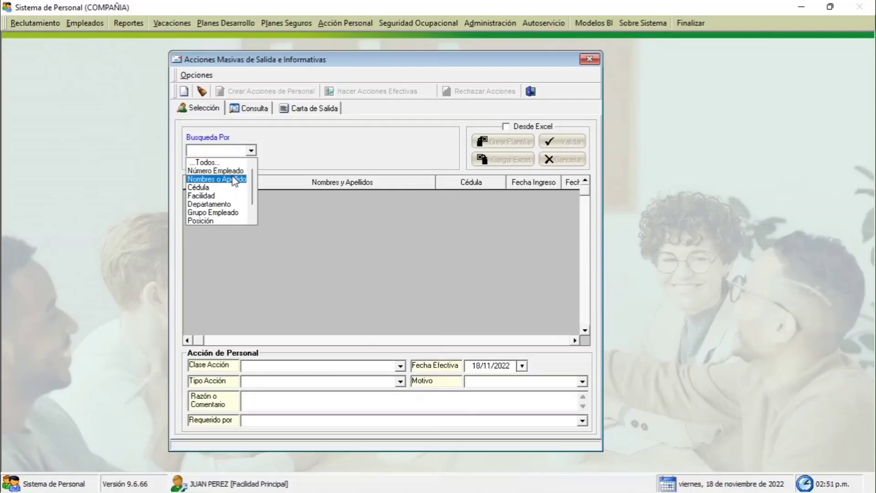
{"action": "left_click", "coordinate": [404, 150]}
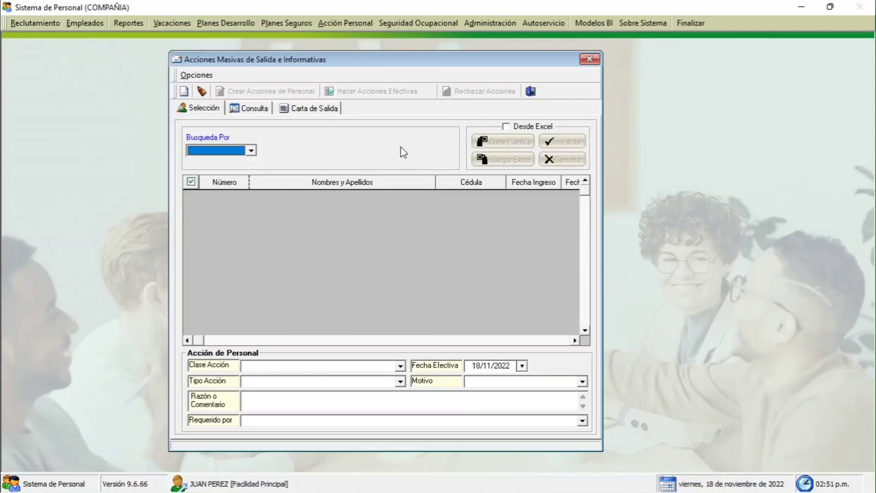
{"action": "left_click", "coordinate": [519, 128]}
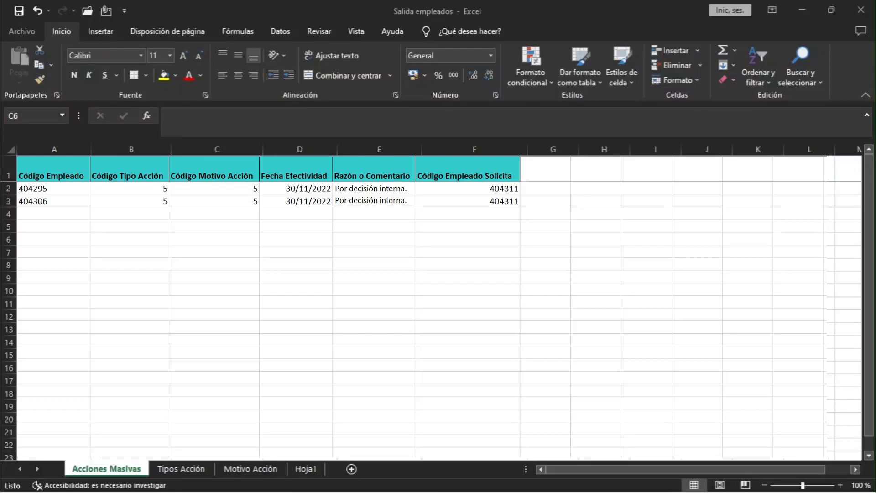
- In the Salida empleados Excel workbook, check the employee rows against the Tipos Acción and Motivo Acción code sheets
{"action": "left_click", "coordinate": [54, 201]}
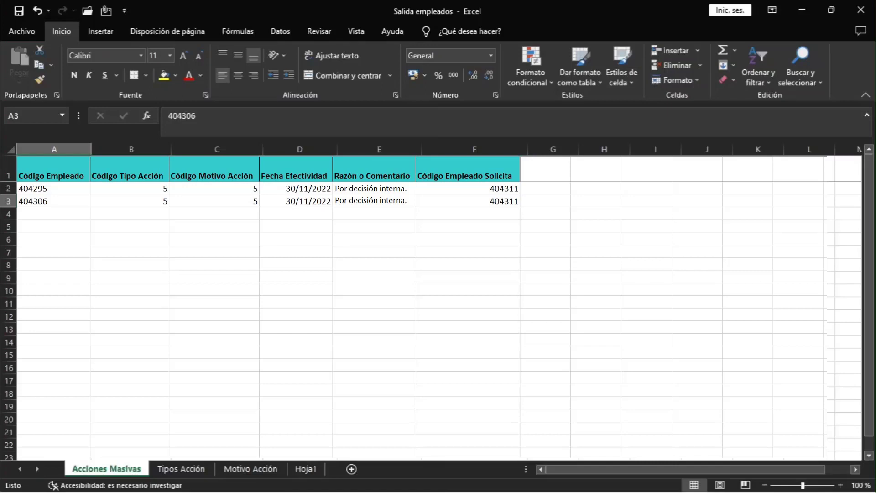
{"action": "left_click", "coordinate": [188, 472]}
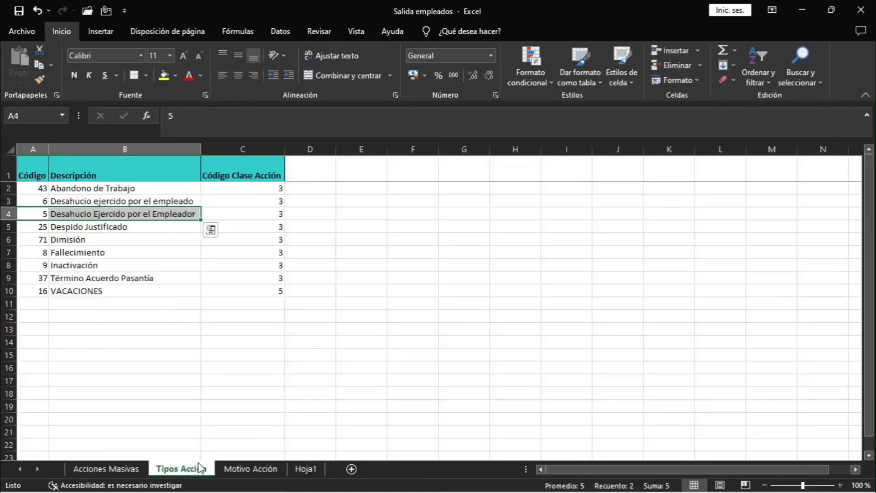
{"action": "left_click", "coordinate": [239, 470]}
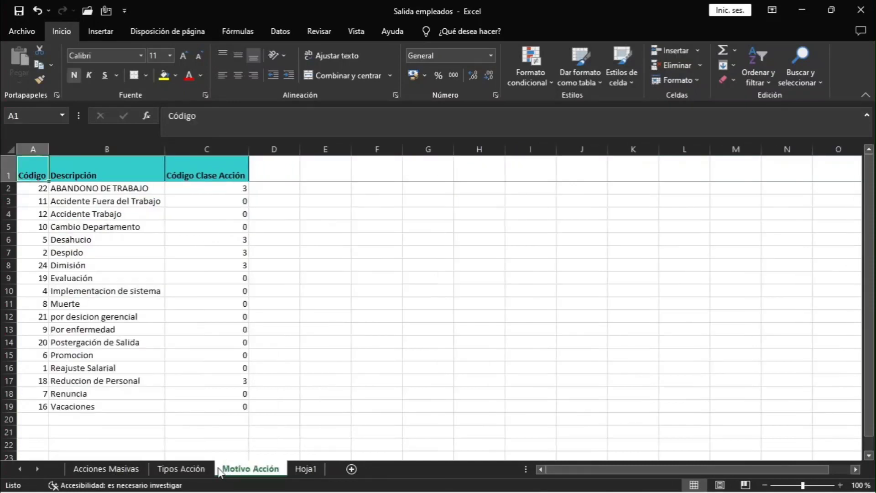
{"action": "left_click", "coordinate": [127, 470]}
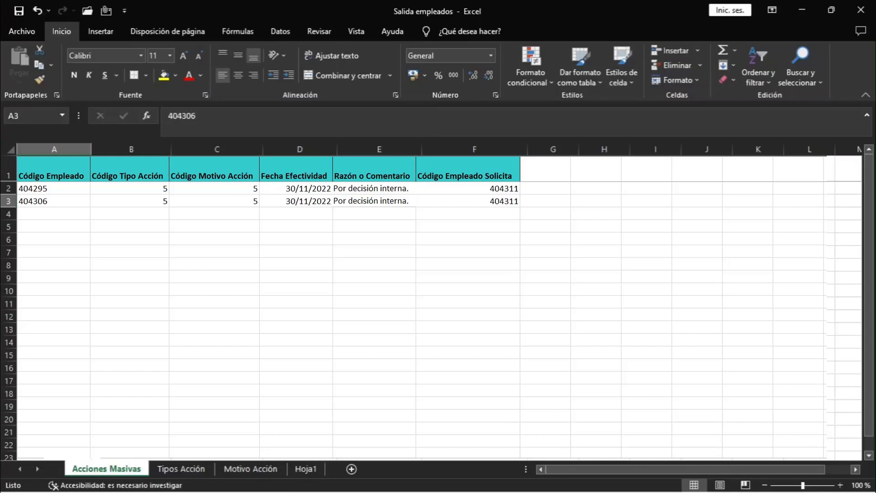
- Back in Sistema de Personal, load the Salida empleados Excel file and validate its records
{"action": "key", "text": "alt+Tab"}
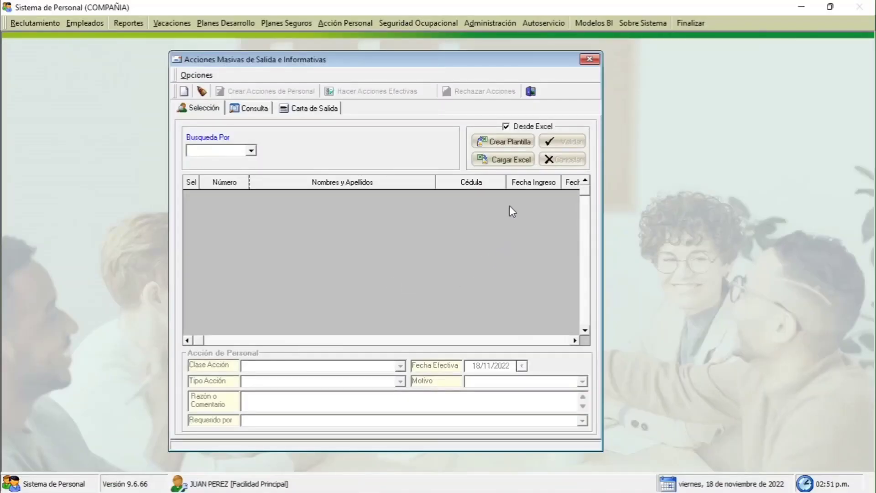
{"action": "left_click", "coordinate": [506, 161]}
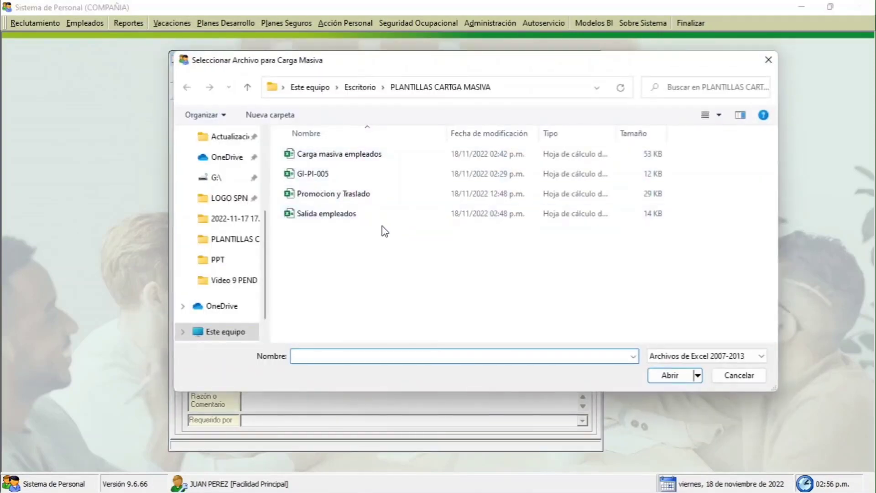
{"action": "double_click", "coordinate": [356, 221]}
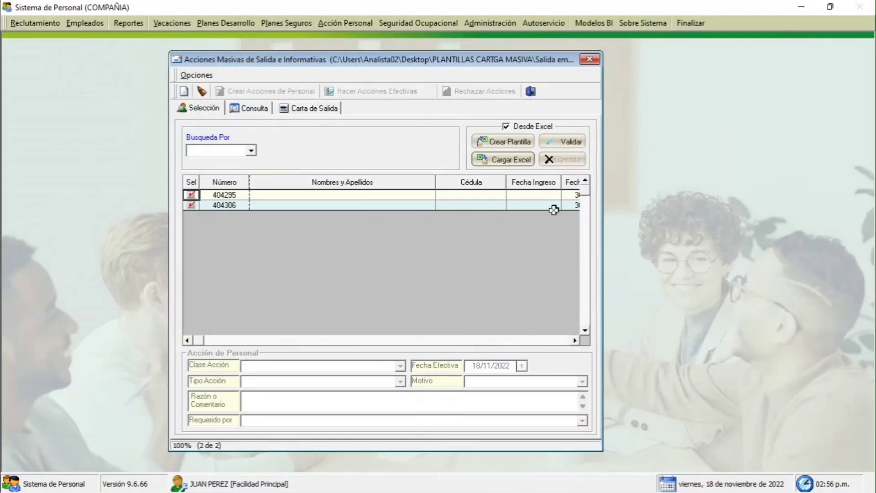
{"action": "left_click", "coordinate": [568, 143]}
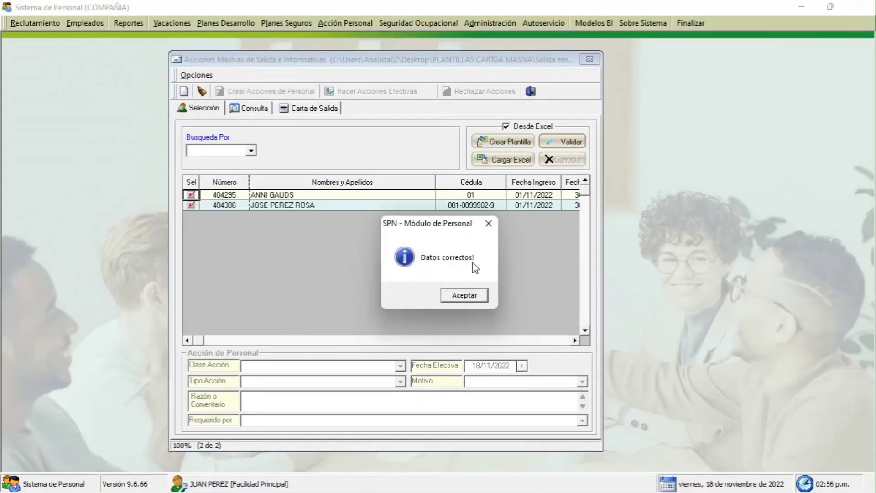
{"action": "left_click", "coordinate": [465, 295]}
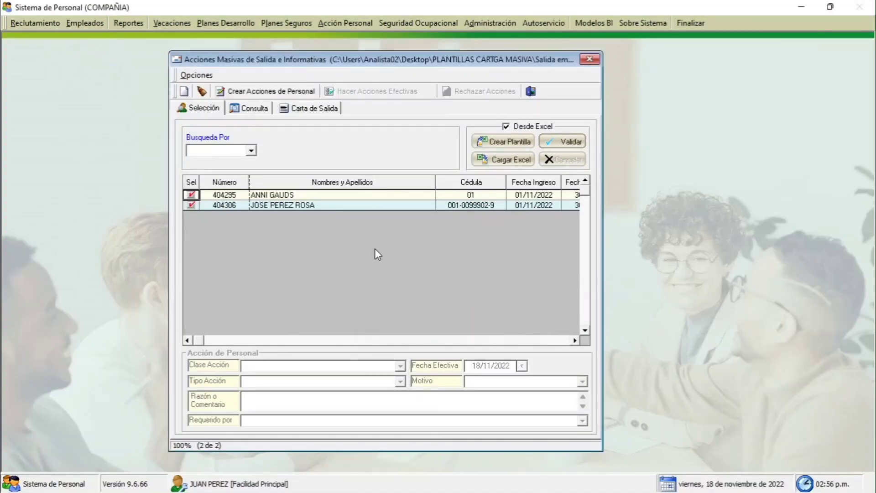
- Create the exit personnel actions for the two validated employee records
{"action": "left_click", "coordinate": [273, 94]}
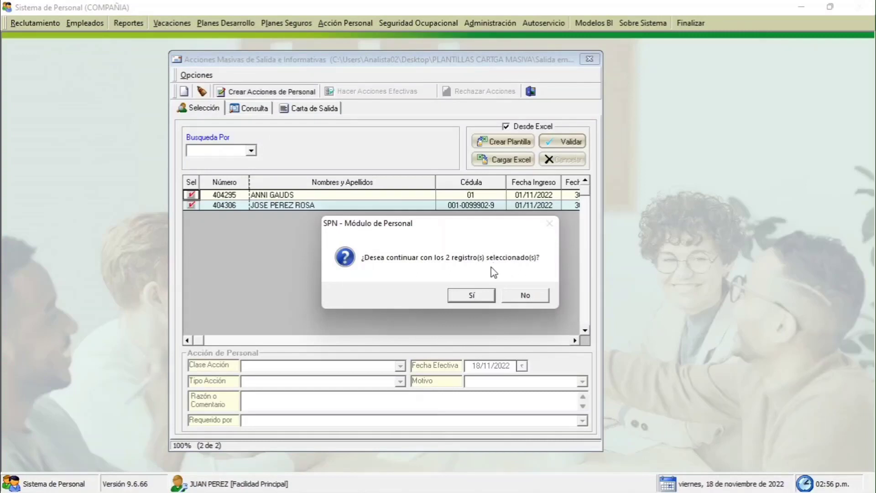
{"action": "left_click", "coordinate": [478, 296]}
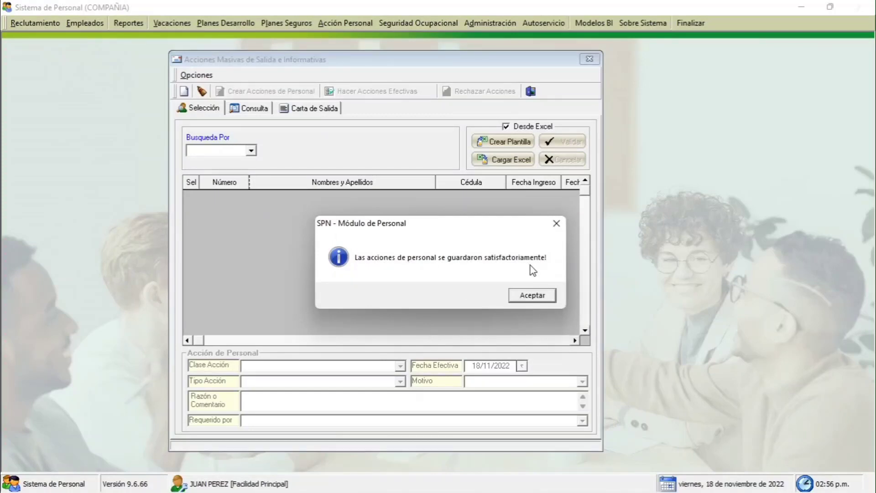
{"action": "left_click", "coordinate": [531, 296]}
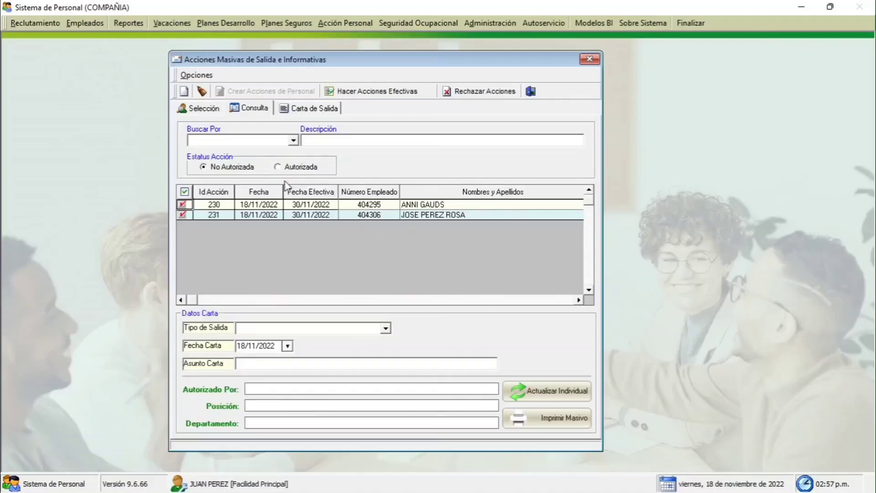
- Search Todas for No Autorizada actions, make the two selected exit actions effective, and close the window
{"action": "left_click", "coordinate": [247, 140]}
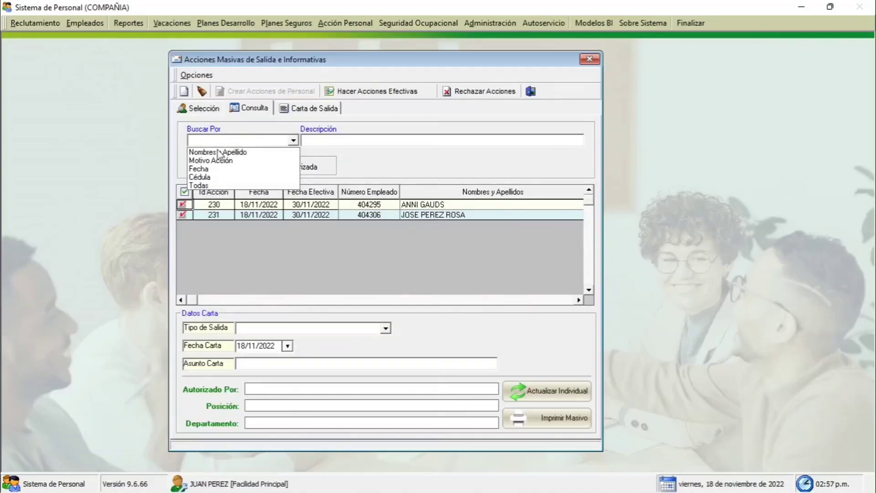
{"action": "left_click", "coordinate": [204, 185]}
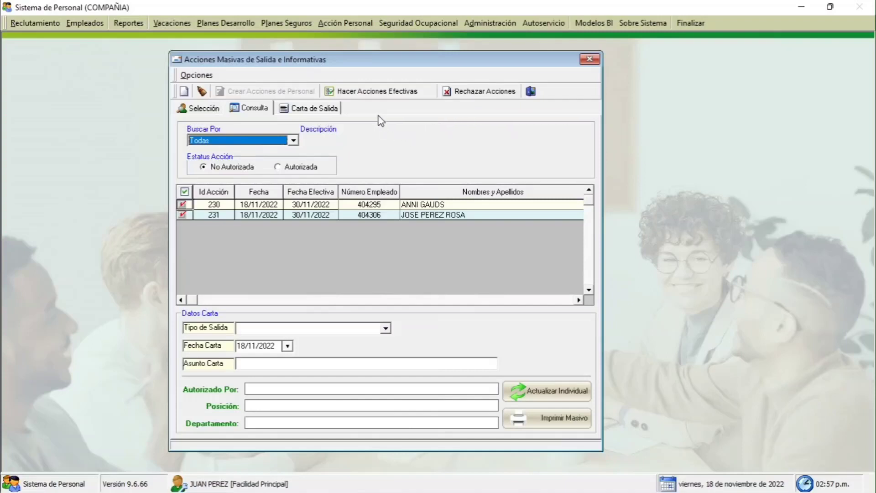
{"action": "left_click", "coordinate": [371, 95]}
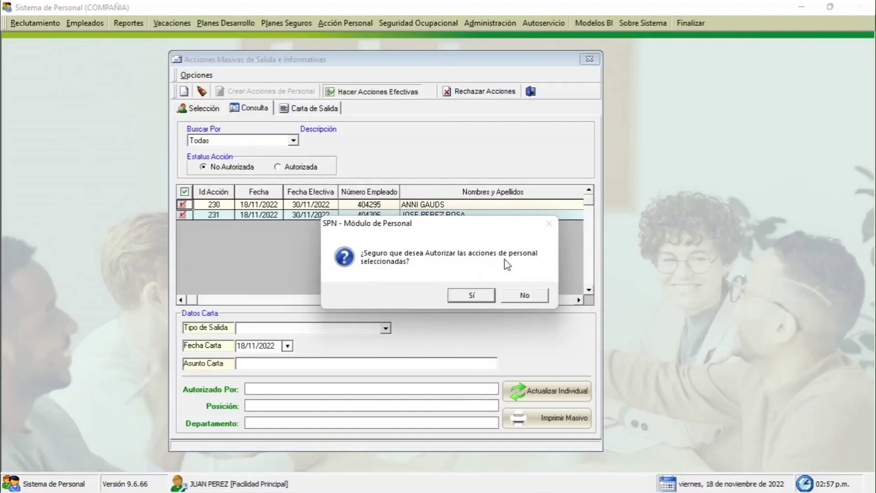
{"action": "left_click", "coordinate": [469, 296]}
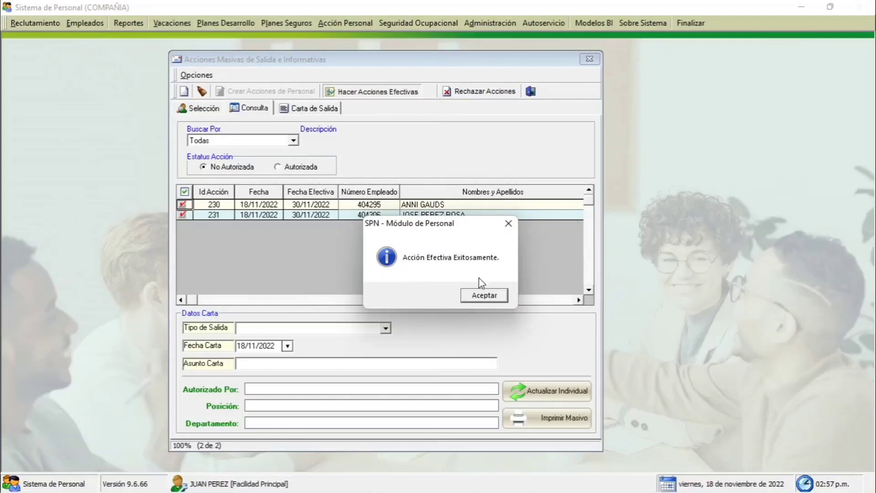
{"action": "left_click", "coordinate": [478, 295]}
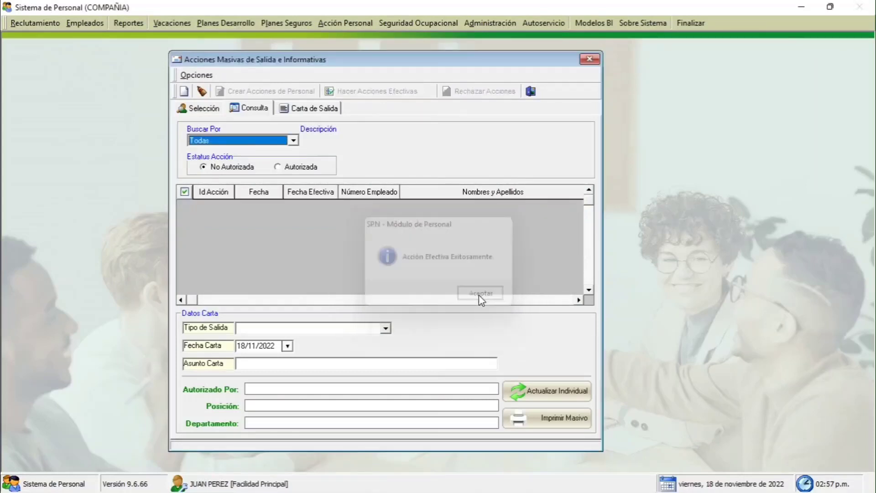
{"action": "left_click", "coordinate": [589, 60]}
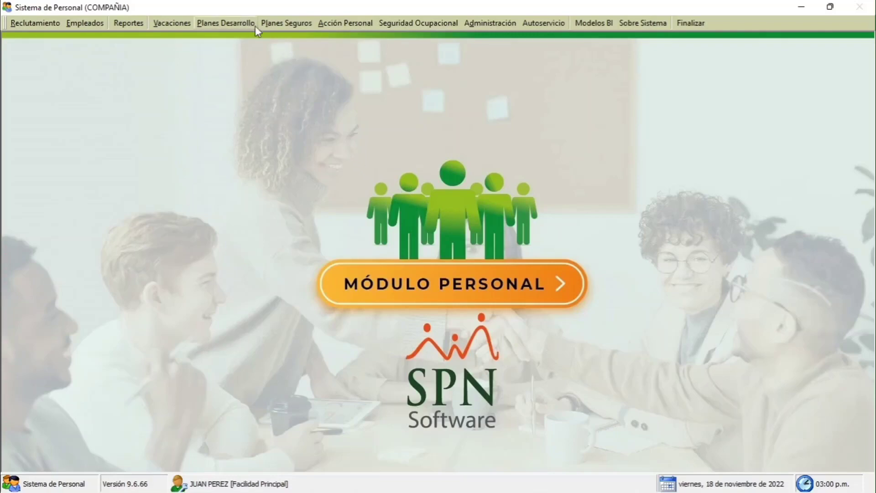
- Open Acciones Masivas de Promoción y Traslado and create its Excel template
{"action": "left_click", "coordinate": [323, 24]}
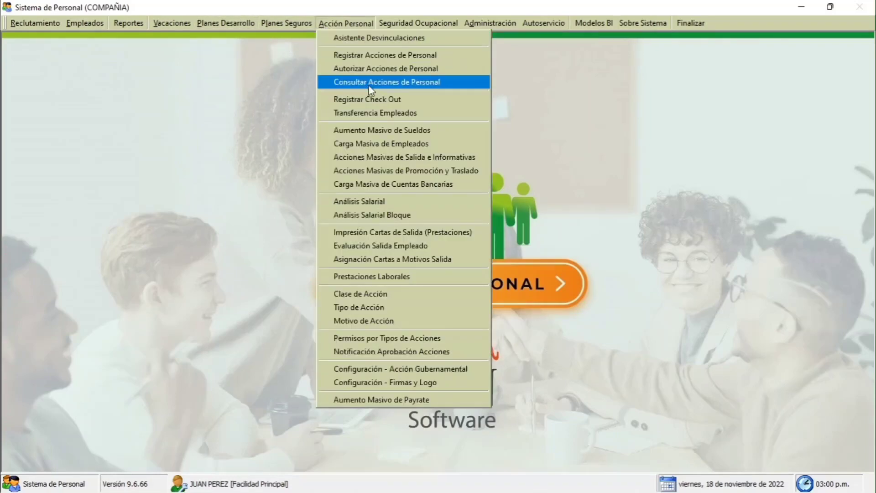
{"action": "left_click", "coordinate": [448, 171]}
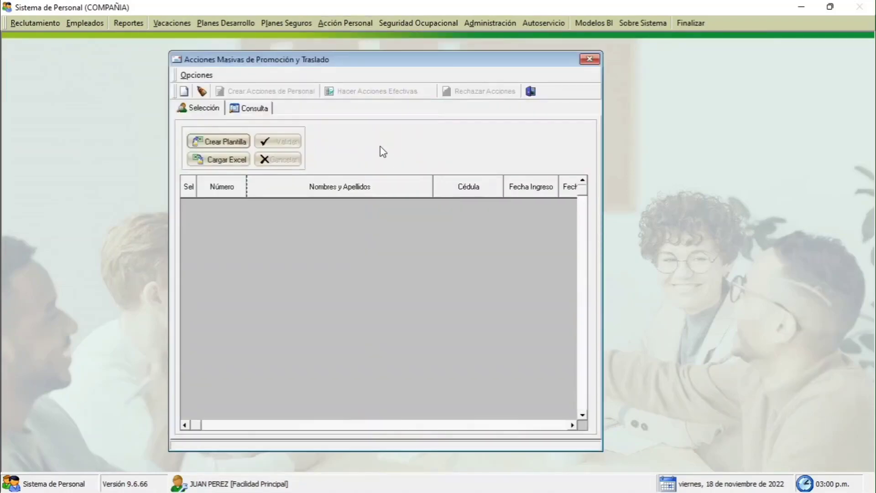
{"action": "left_click", "coordinate": [225, 142]}
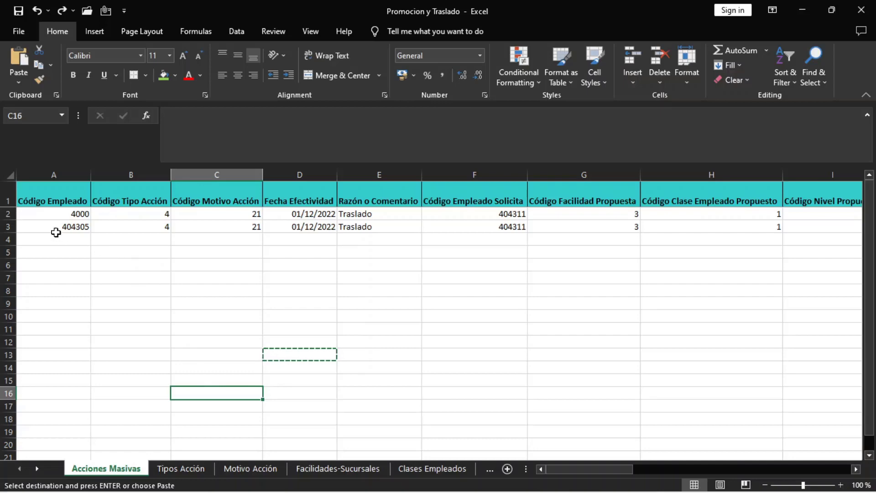
- In the Promocion y Traslado workbook, examine the Acciones Masivas columns and the action type, reason, facility and employee class code sheets
{"action": "left_click", "coordinate": [52, 215]}
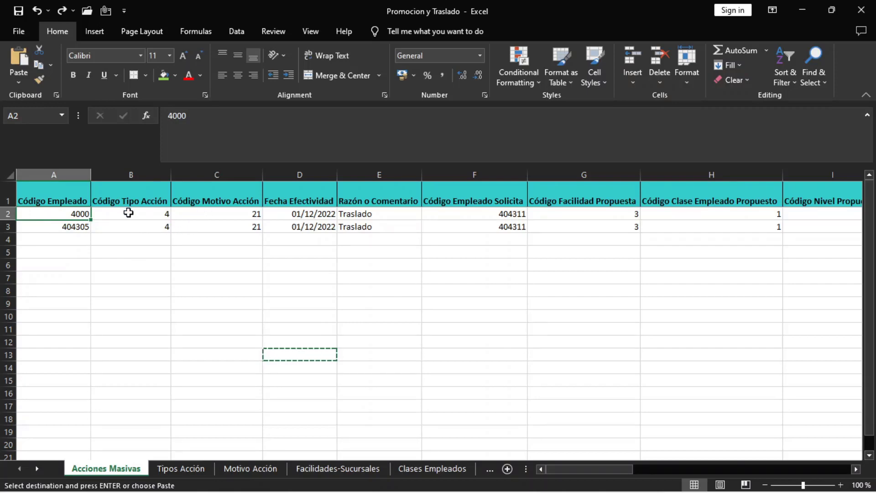
{"action": "left_click", "coordinate": [195, 471]}
{"action": "left_click", "coordinate": [243, 467]}
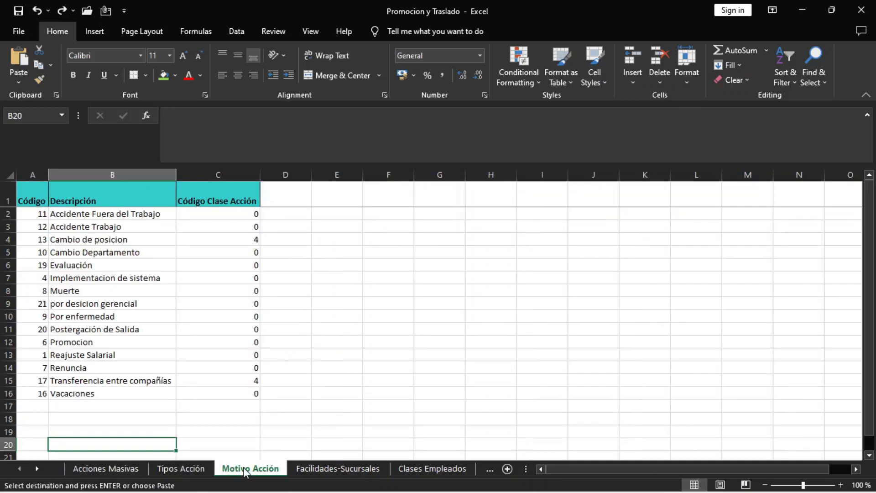
{"action": "left_click", "coordinate": [119, 469]}
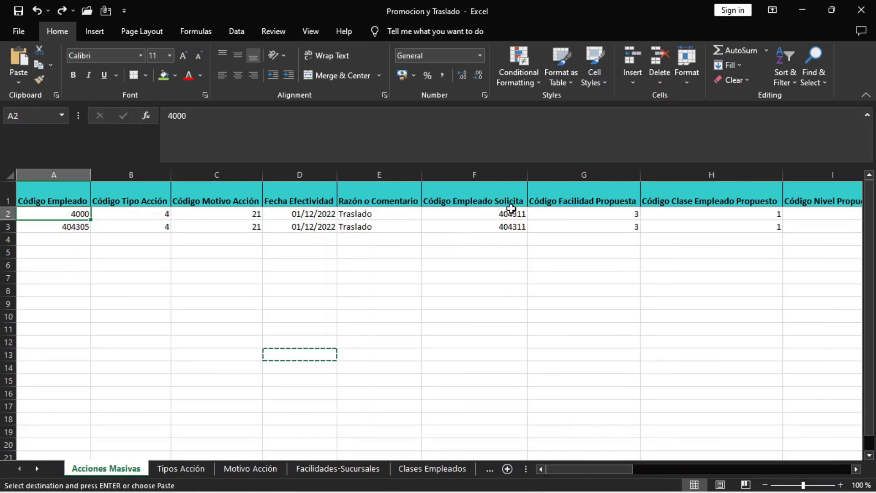
{"action": "left_click_drag", "start_coordinate": [588, 468], "coordinate": [686, 482]}
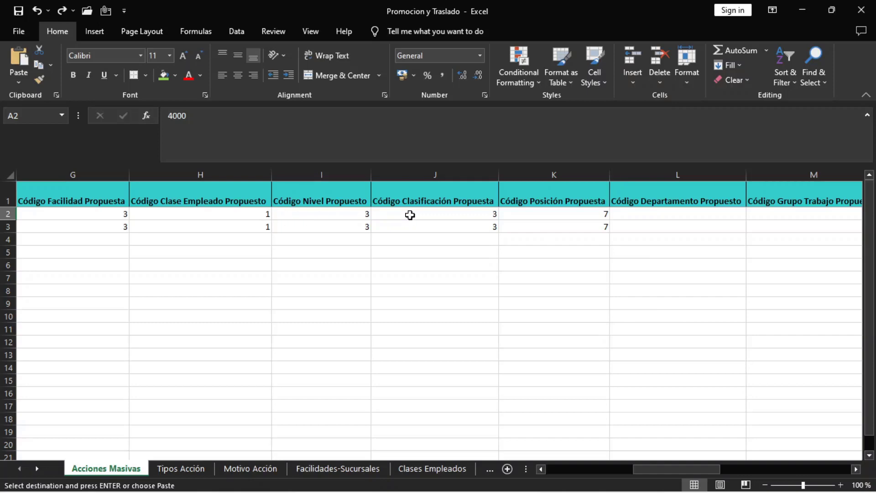
{"action": "left_click_drag", "start_coordinate": [700, 470], "coordinate": [574, 465]}
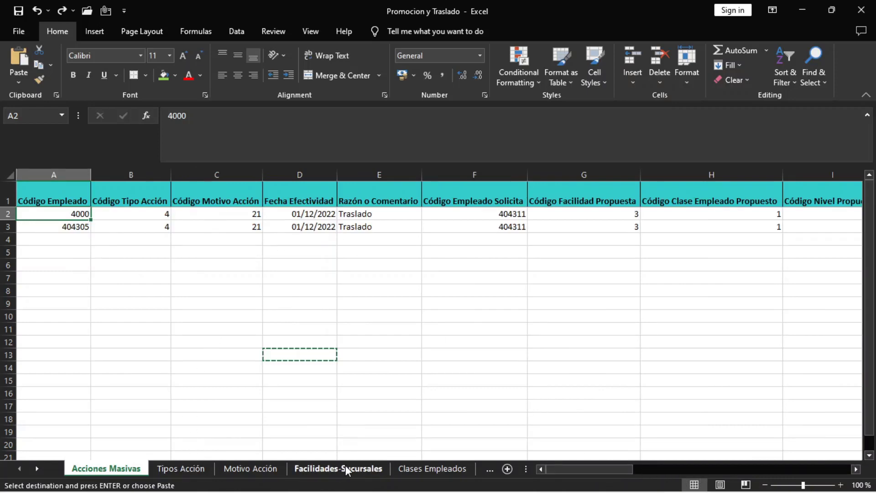
{"action": "left_click", "coordinate": [356, 469]}
{"action": "left_click", "coordinate": [418, 468]}
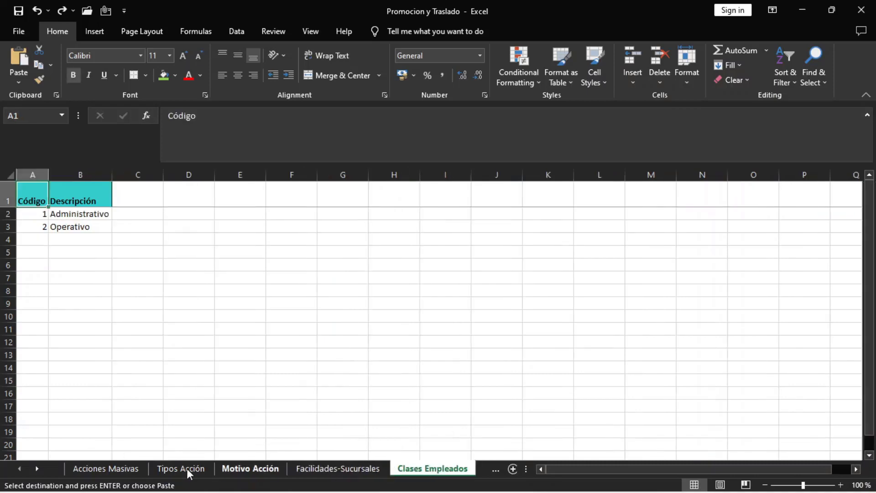
- Examine the codes in the Nivel and Clasificación sheets, and return to the Acciones Masivas sheet
{"action": "left_click", "coordinate": [38, 469]}
{"action": "left_click", "coordinate": [38, 469]}
{"action": "left_click", "coordinate": [343, 470]}
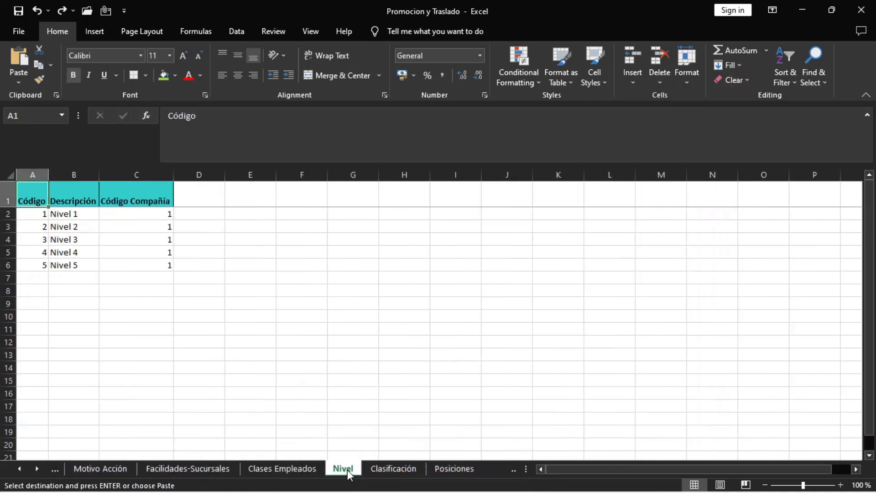
{"action": "left_click", "coordinate": [387, 470]}
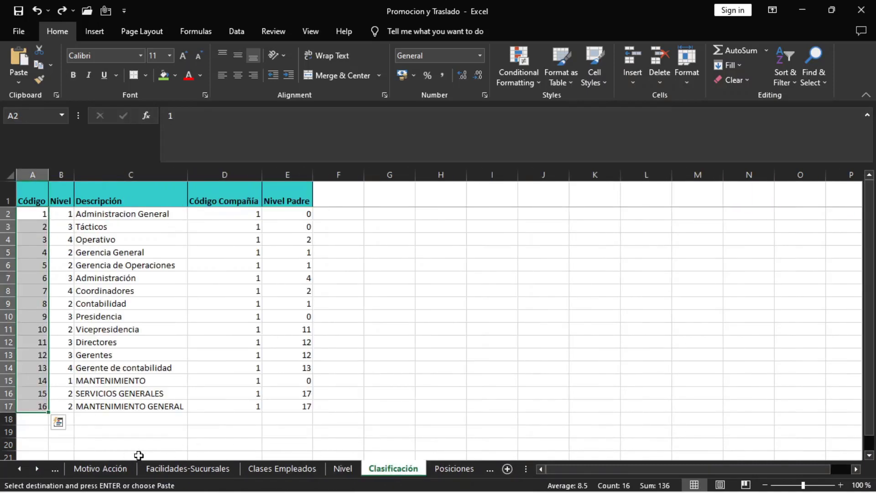
{"action": "left_click", "coordinate": [17, 469]}
{"action": "left_click", "coordinate": [18, 469]}
{"action": "left_click", "coordinate": [96, 470]}
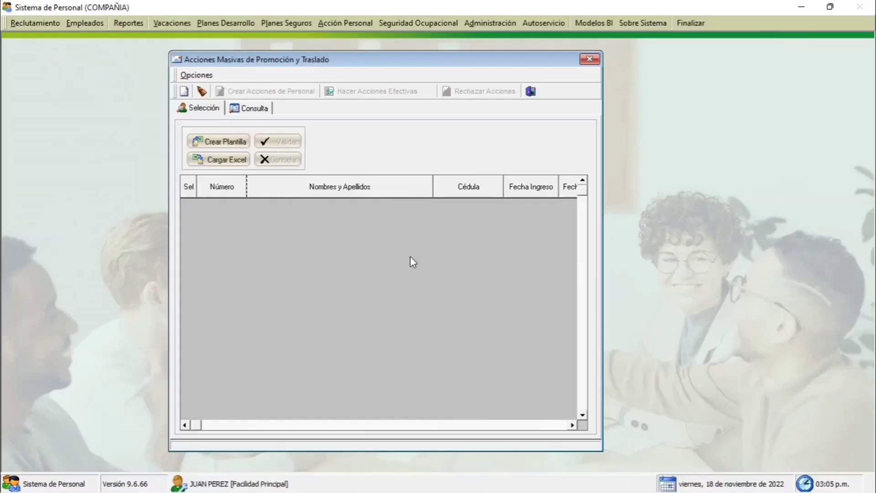
- Load the Promocion y Traslado workbook into Acciones Masivas de Promoción y Traslado and validate its employee records
{"action": "left_click", "coordinate": [229, 161]}
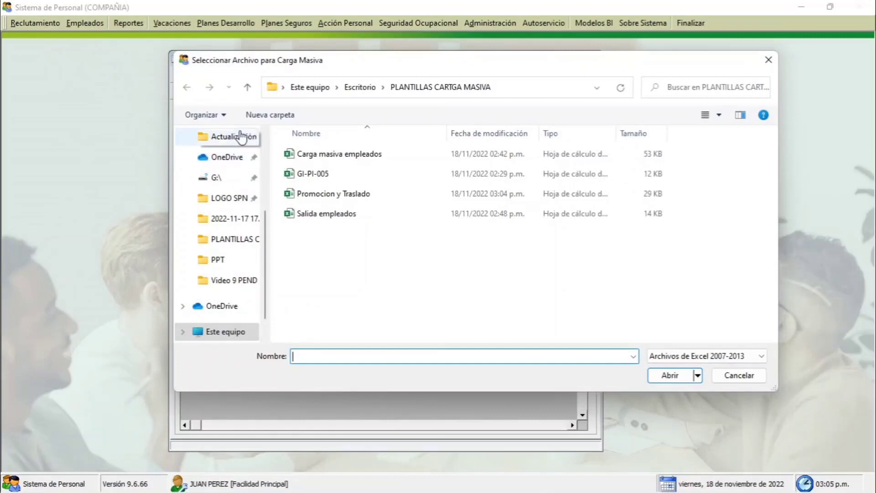
{"action": "double_click", "coordinate": [333, 194]}
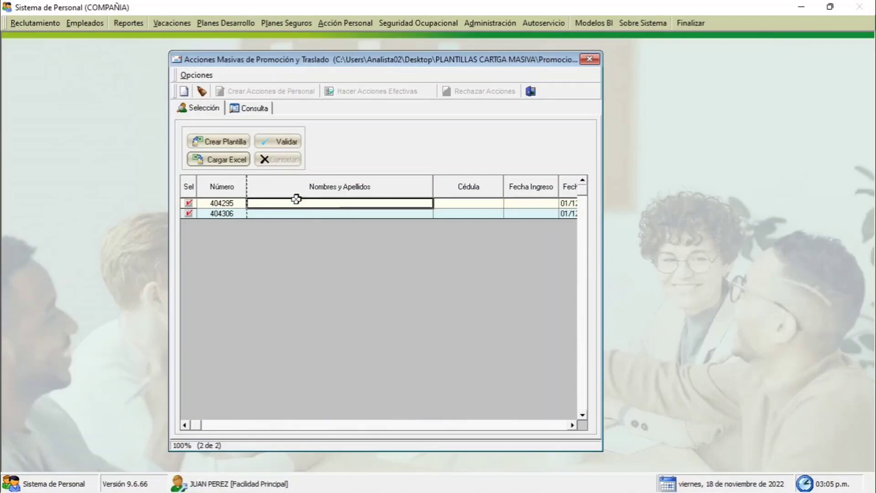
{"action": "left_click", "coordinate": [282, 145]}
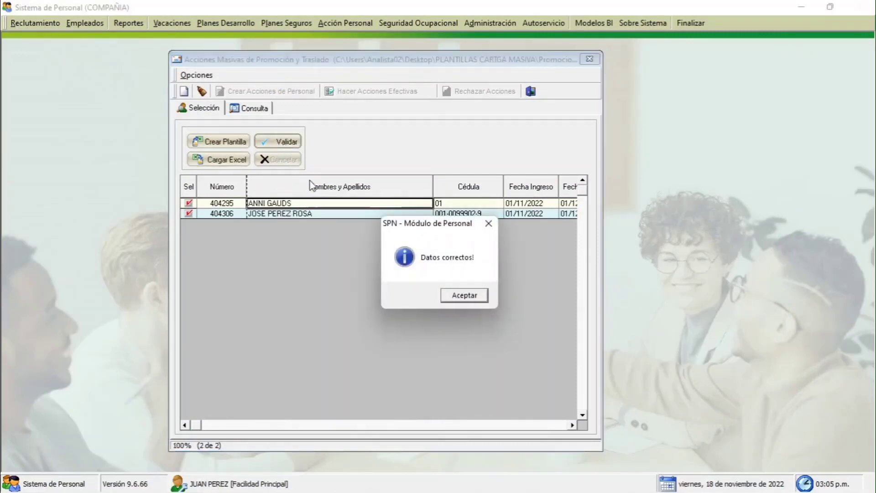
{"action": "left_click", "coordinate": [463, 297]}
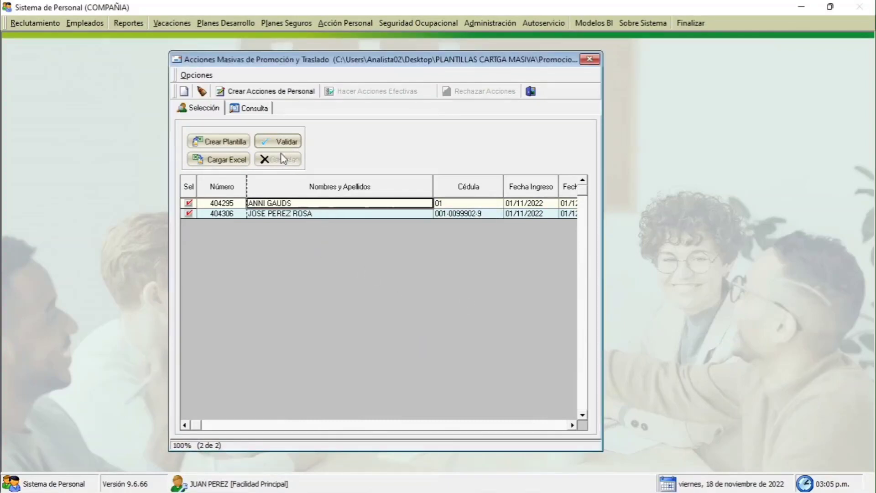
- Create the promotion and transfer personnel actions for the two validated employee records
{"action": "left_click", "coordinate": [264, 92]}
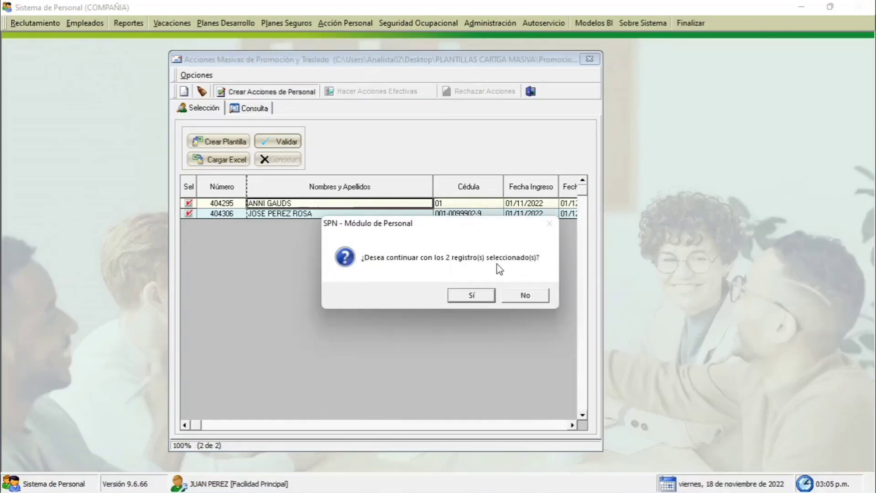
{"action": "left_click", "coordinate": [472, 295]}
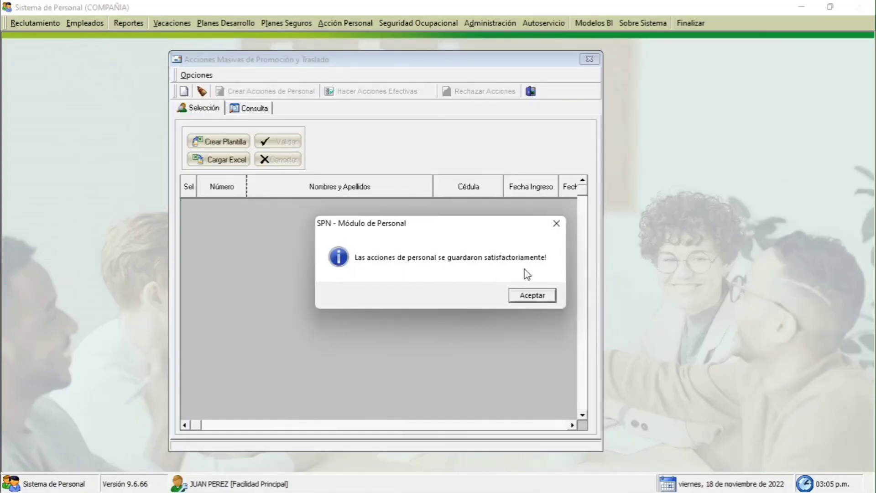
{"action": "left_click", "coordinate": [523, 298]}
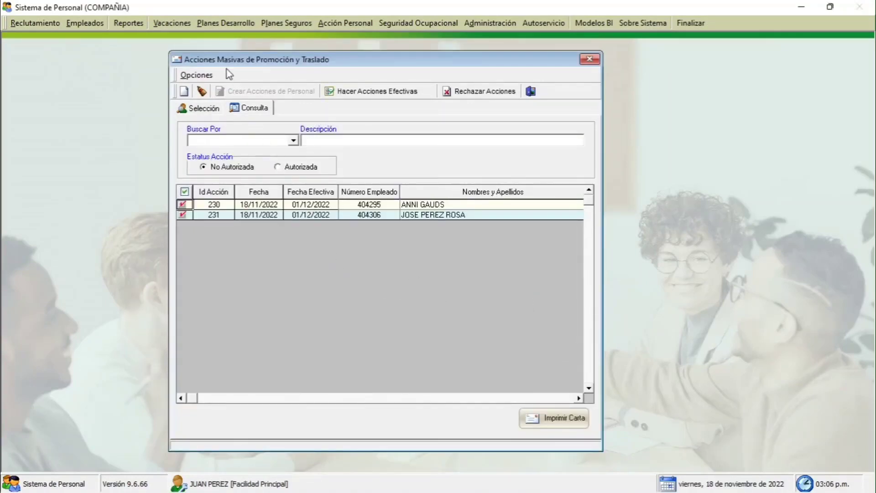
- Search Todas for No Autorizada actions and make the two selected promotion and transfer actions effective
{"action": "left_click", "coordinate": [228, 141]}
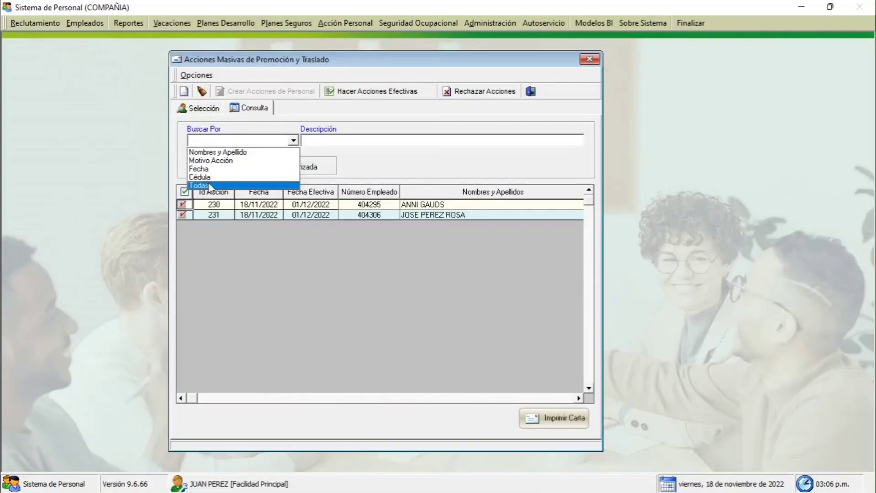
{"action": "left_click", "coordinate": [210, 185]}
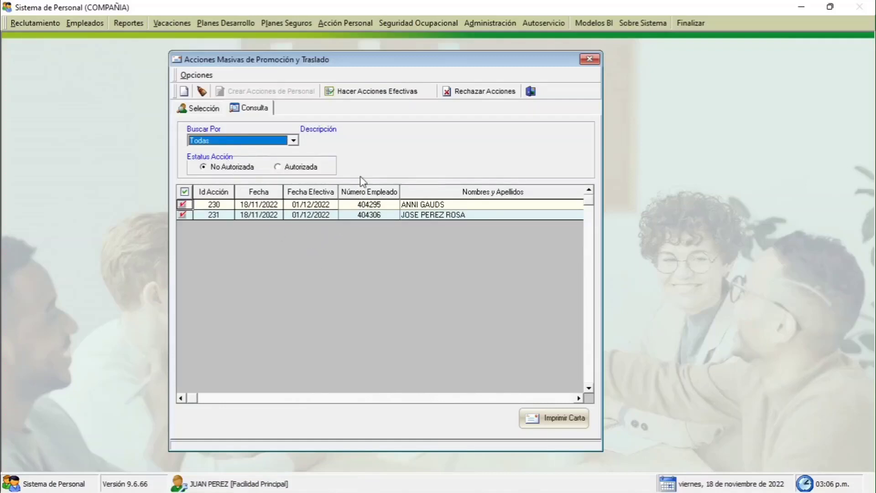
{"action": "left_click", "coordinate": [376, 95]}
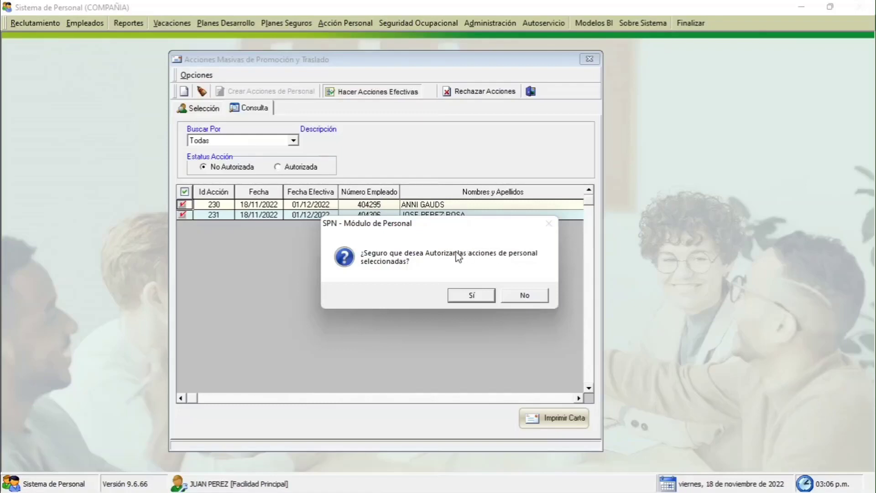
{"action": "left_click", "coordinate": [470, 294]}
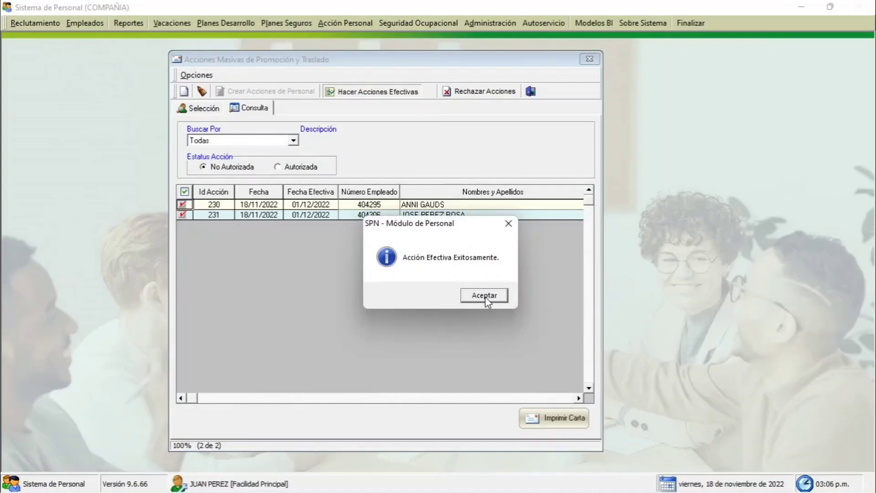
{"action": "left_click", "coordinate": [485, 296]}
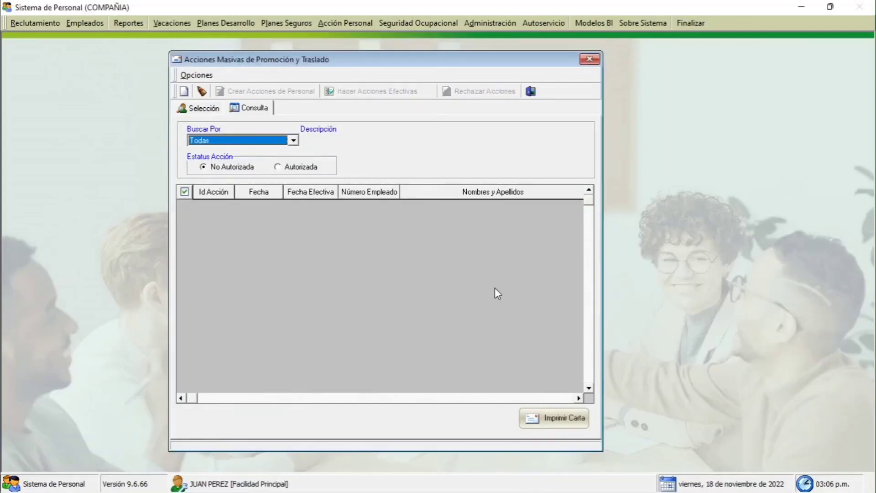